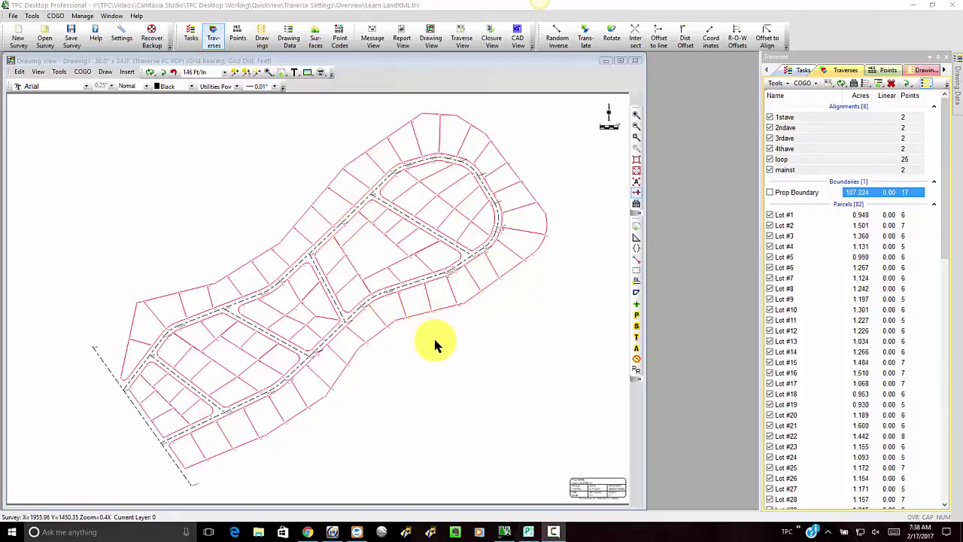
Step: Zoom-window around the loop road's east end and the neighbouring lots
click(636, 137)
click(446, 211)
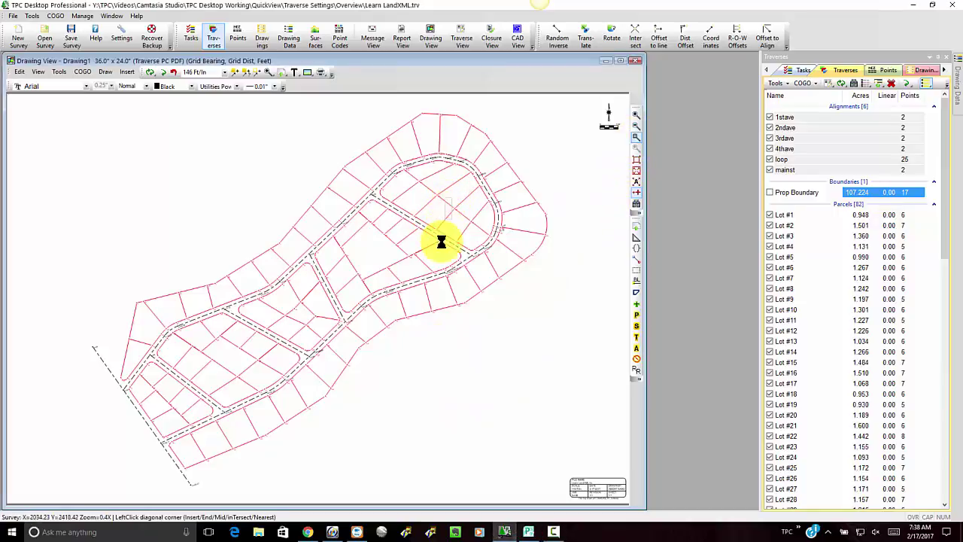
click(549, 306)
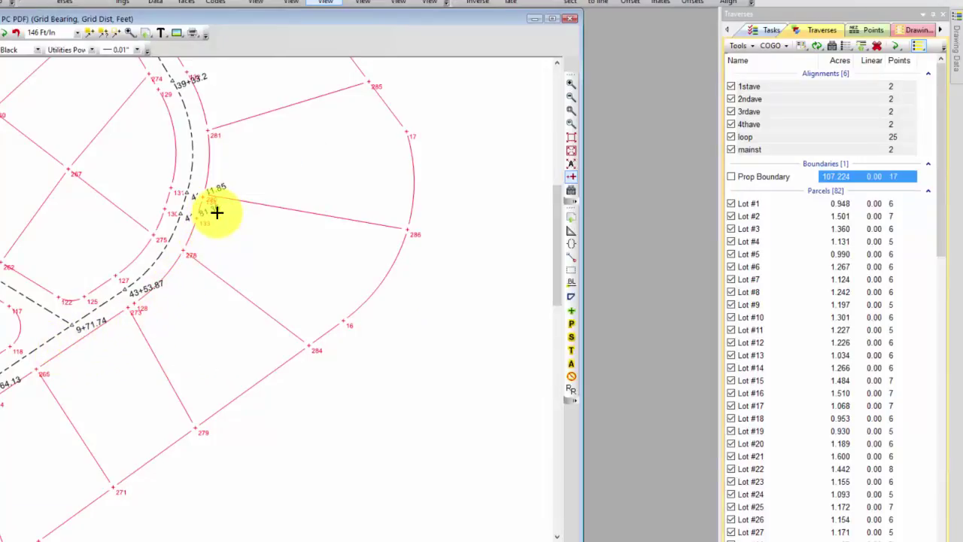
Step: Turn off Station labels in the six alignments' Traverse Drawing Settings, apply, and close with OK
click(822, 71)
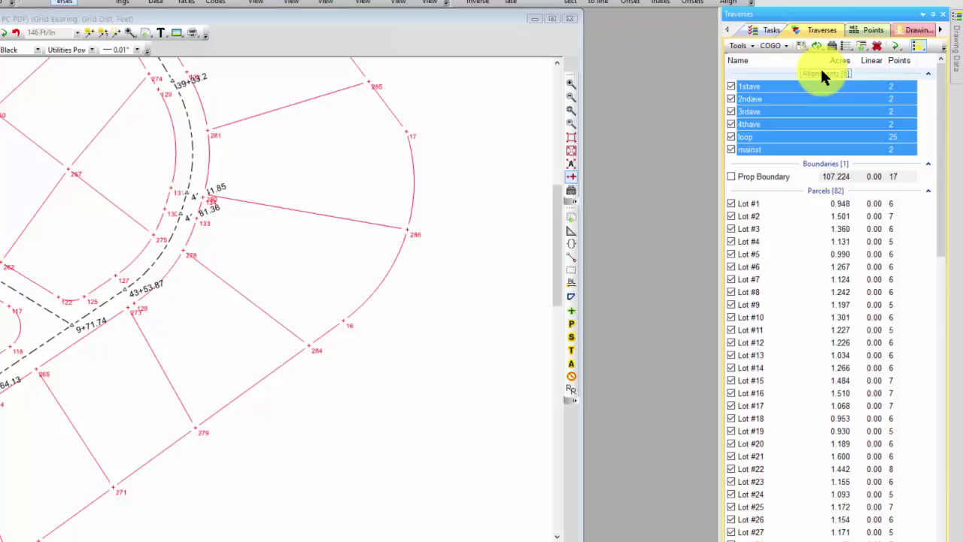
right_click(783, 99)
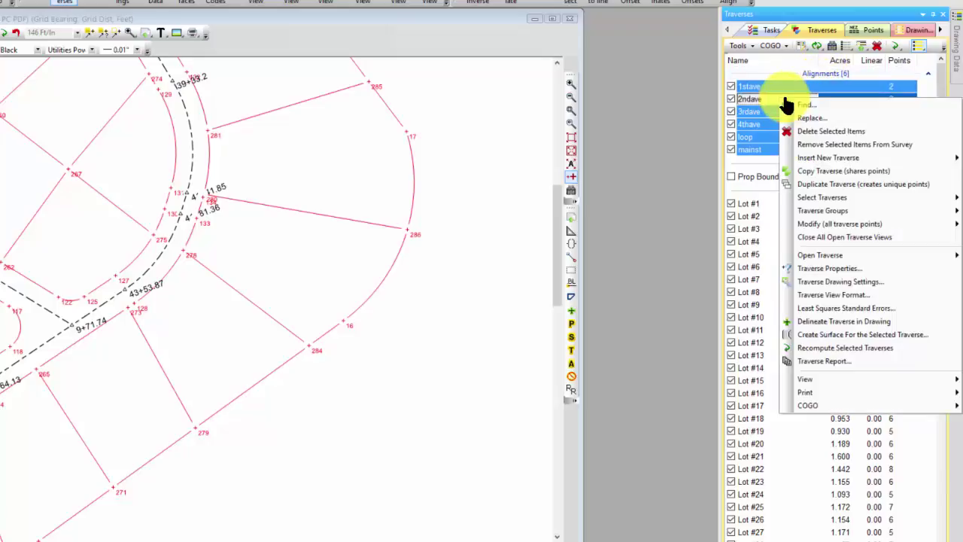
click(863, 286)
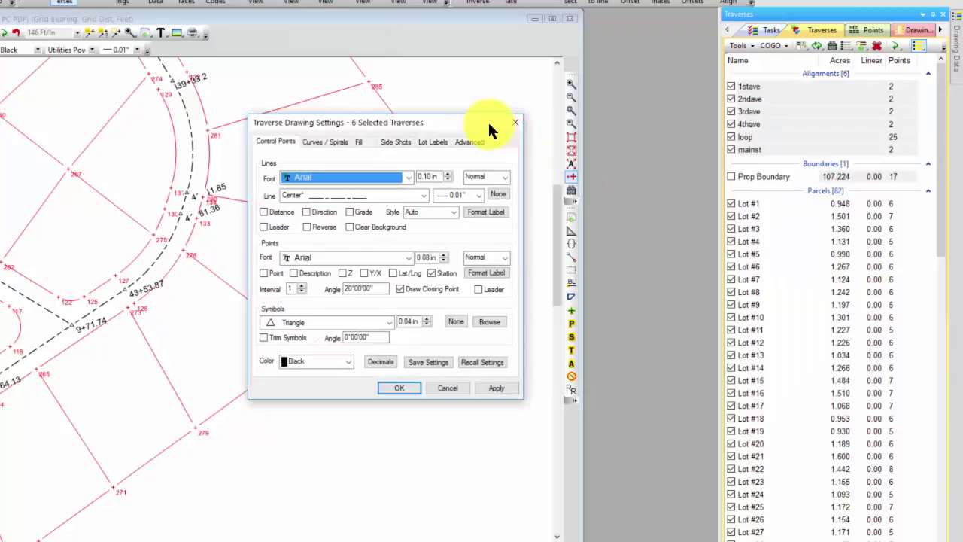
drag(489, 125, 652, 189)
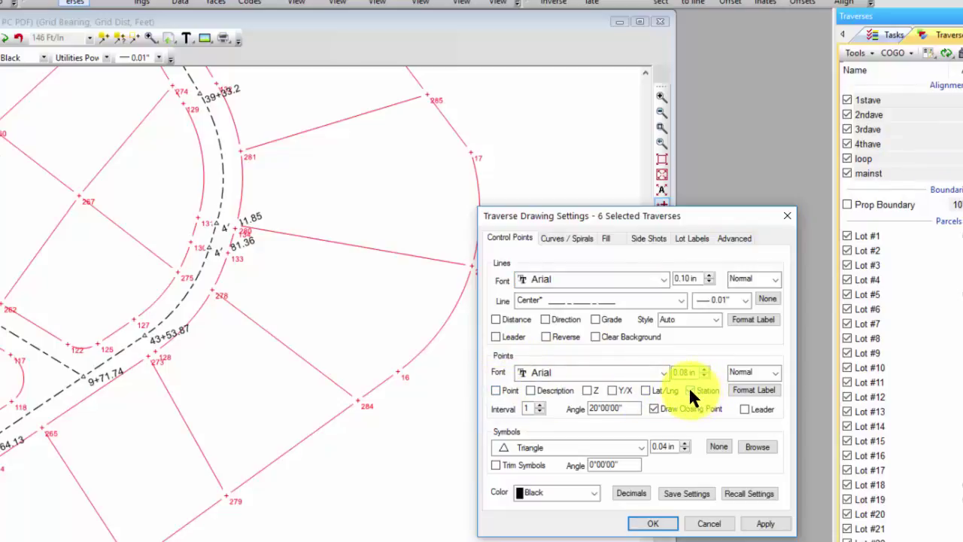
click(778, 524)
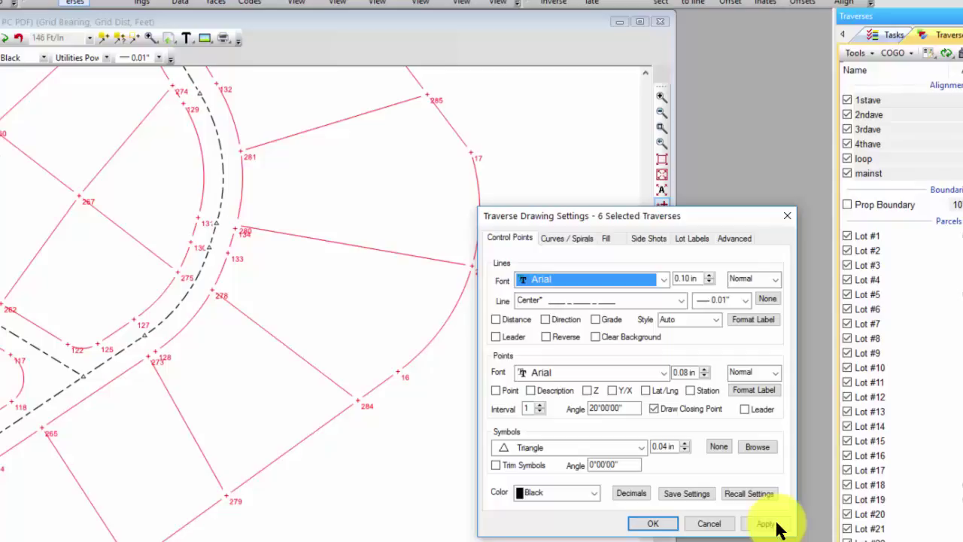
click(689, 388)
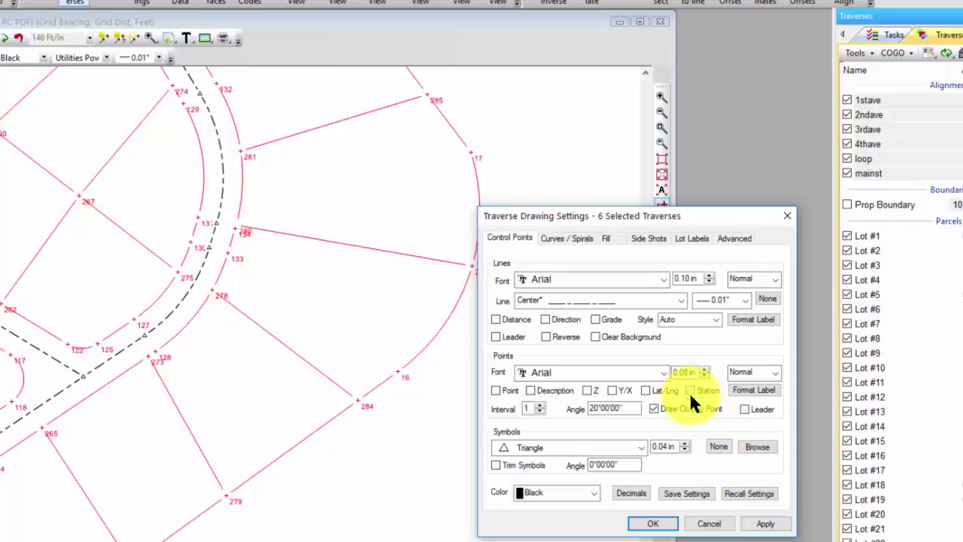
click(768, 523)
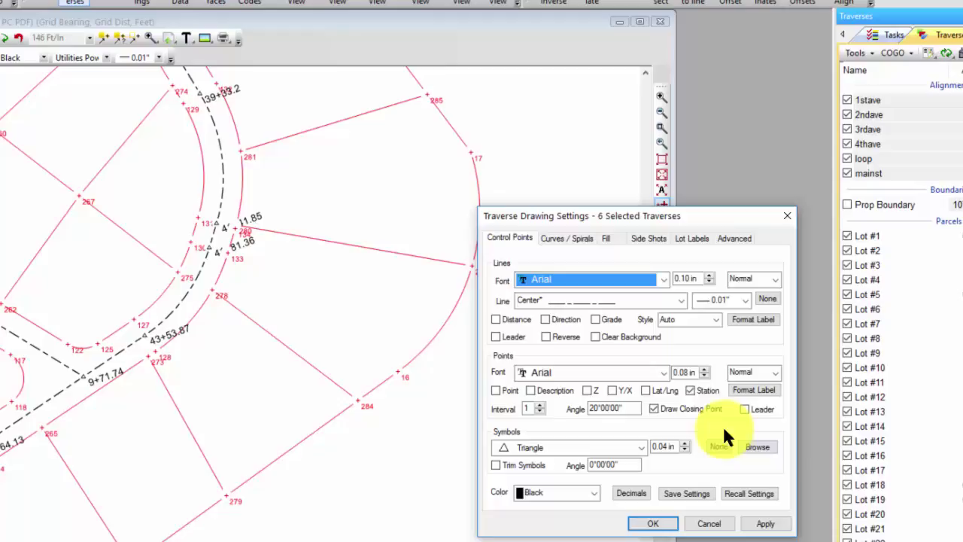
click(690, 389)
click(764, 524)
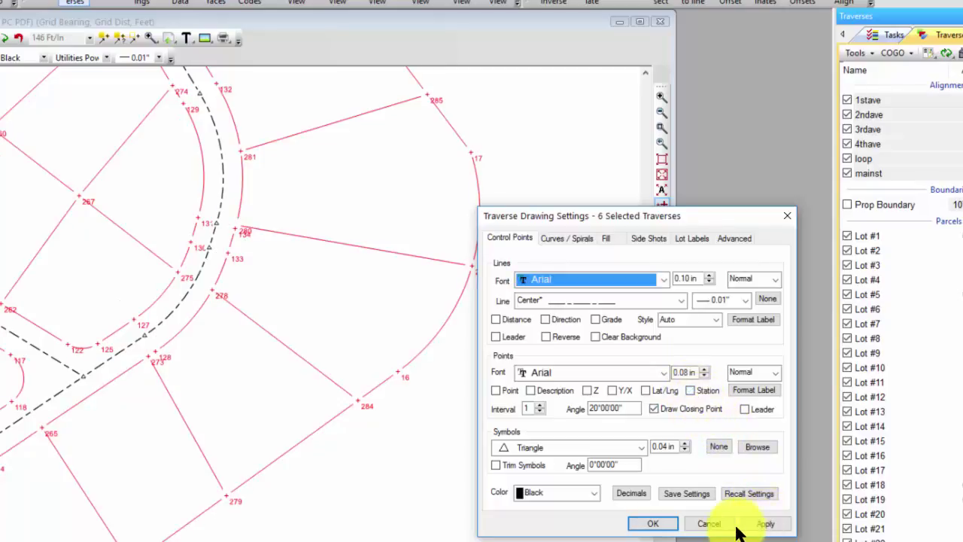
click(652, 525)
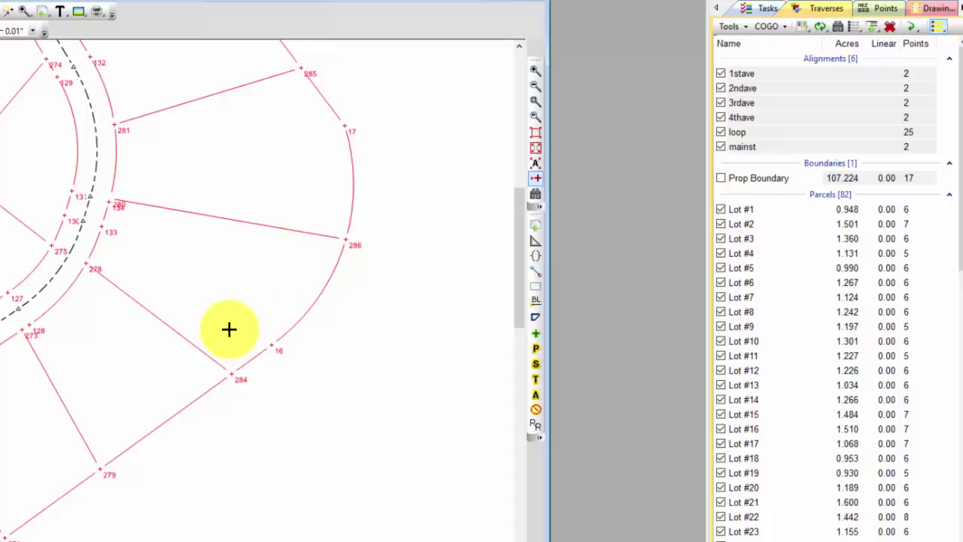
Step: Set both Line and Symbols to None in the 82 parcels' drawing settings and apply
click(828, 192)
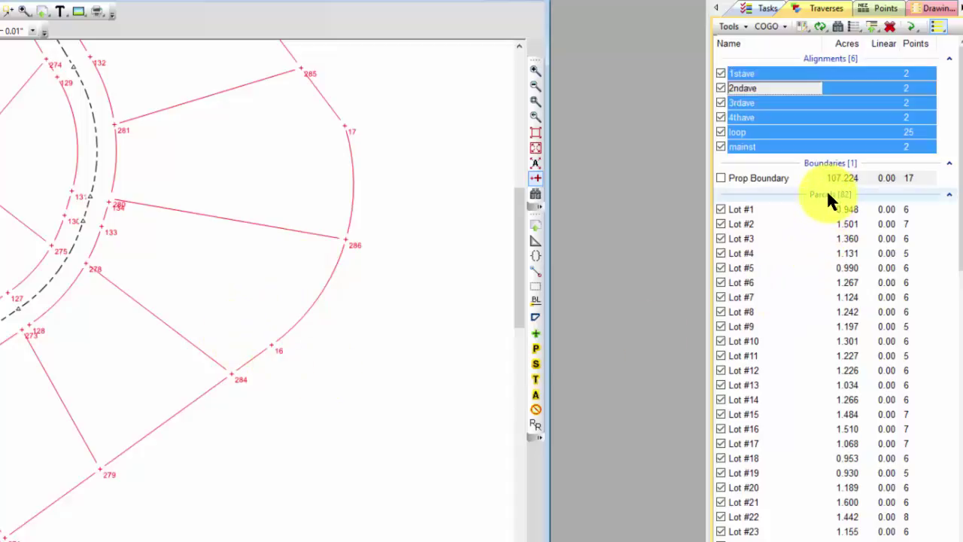
click(826, 193)
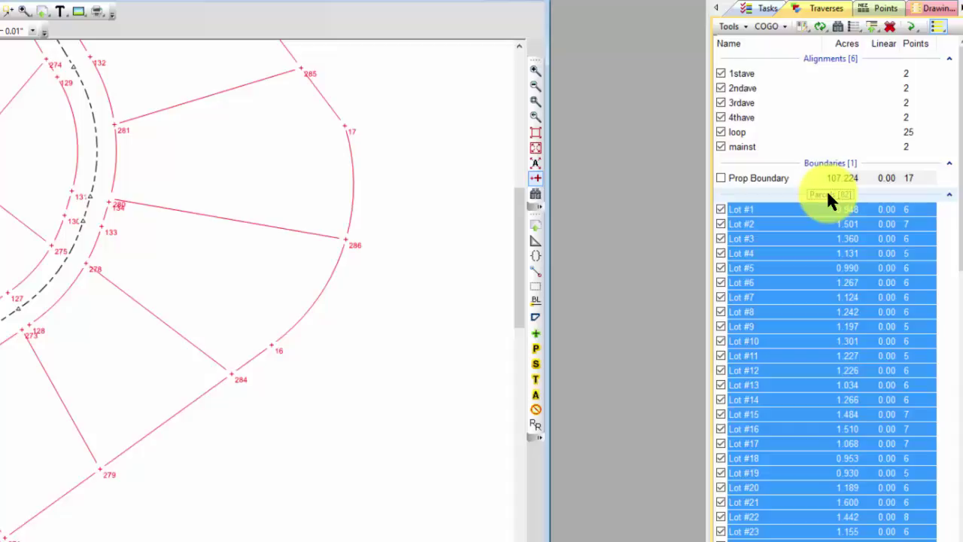
right_click(783, 255)
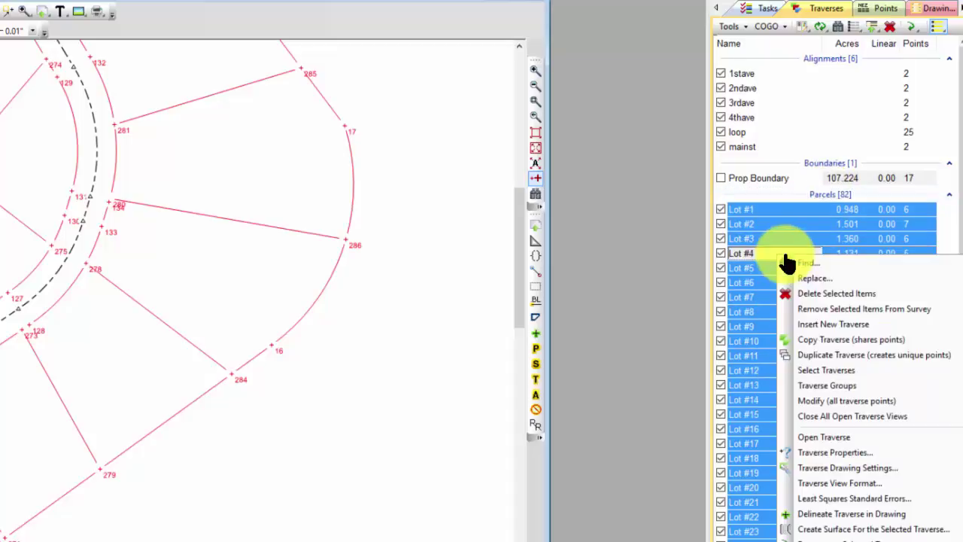
click(853, 467)
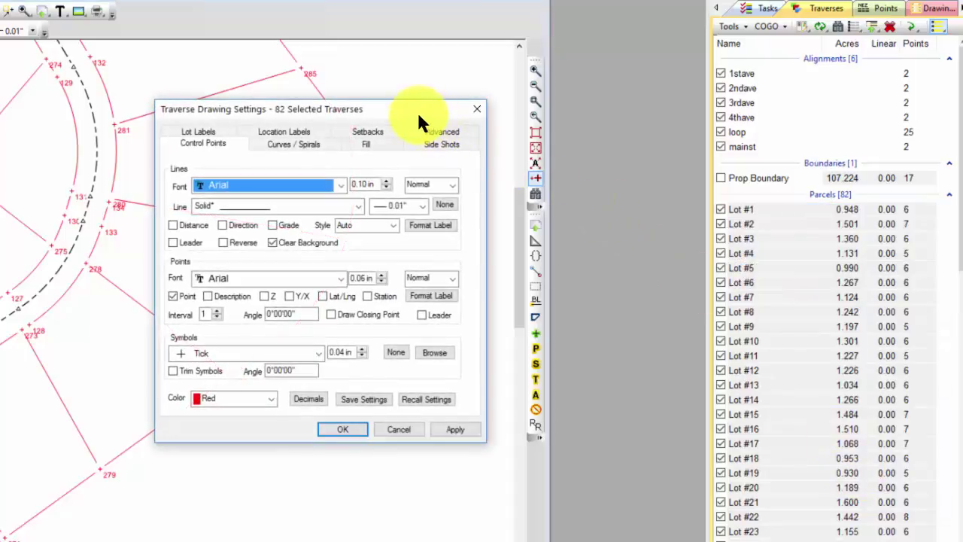
drag(416, 111, 594, 203)
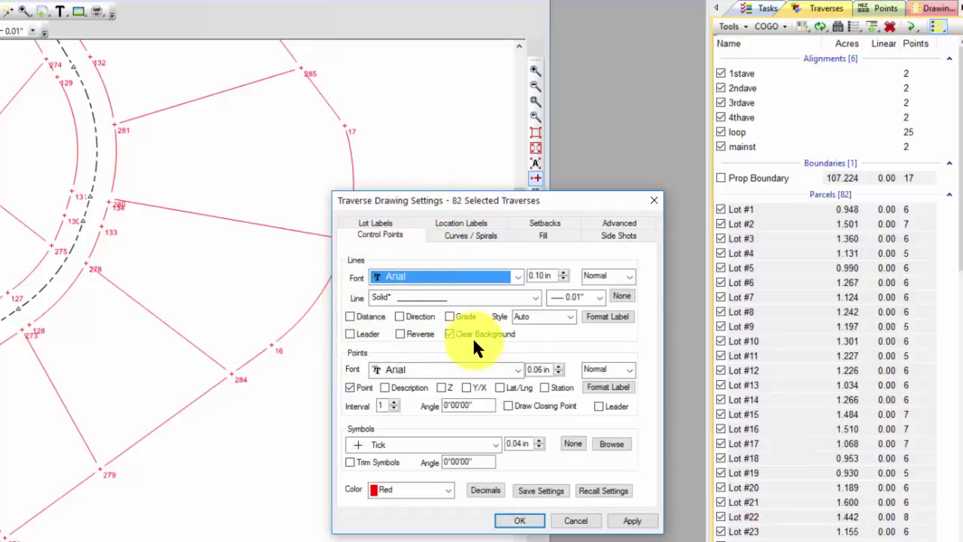
click(624, 298)
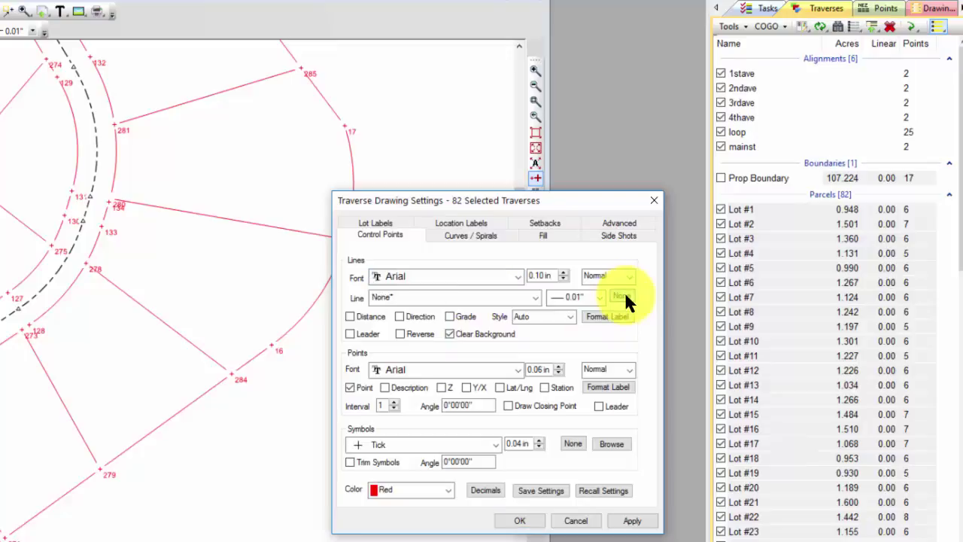
click(636, 523)
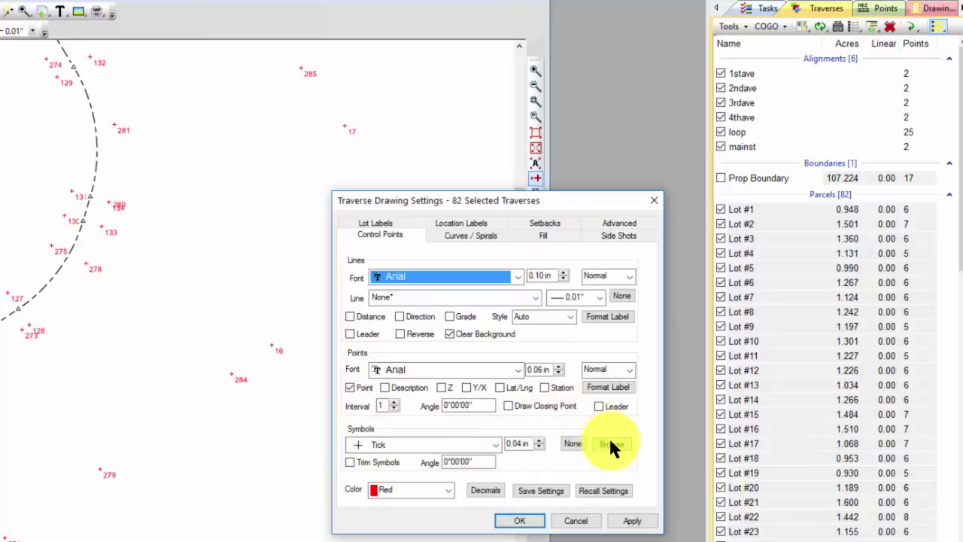
click(571, 442)
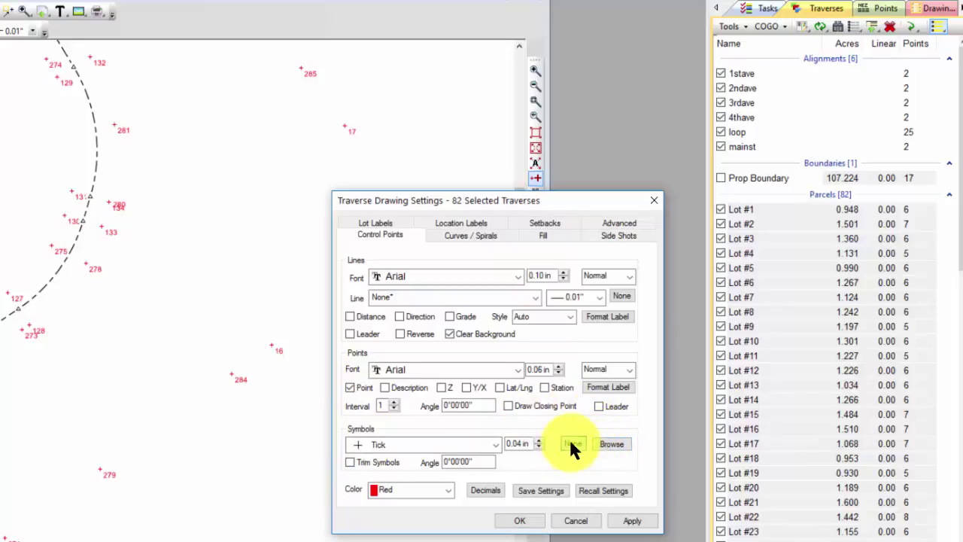
click(634, 521)
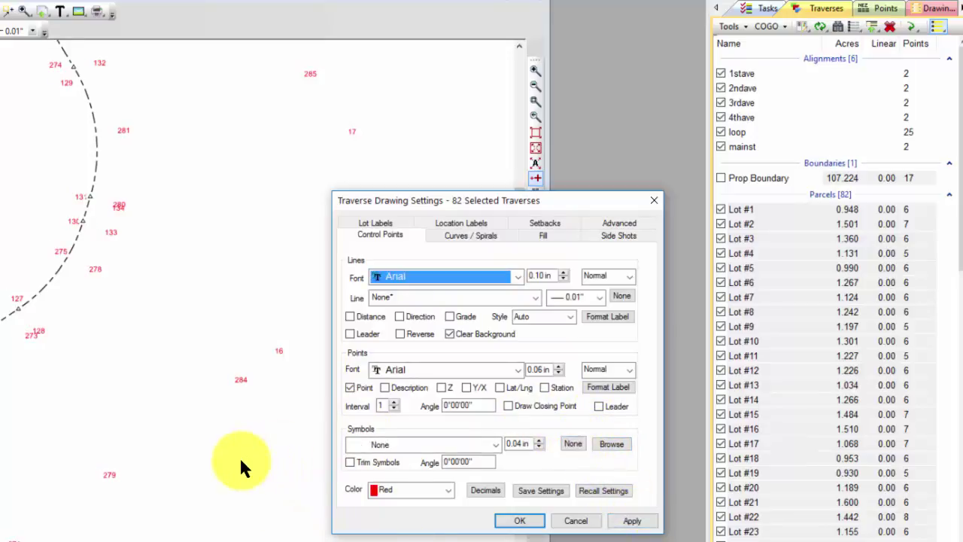
Step: Set the lot Line style to Solid and the corner symbol to Set Rebar, then apply
click(620, 298)
click(535, 296)
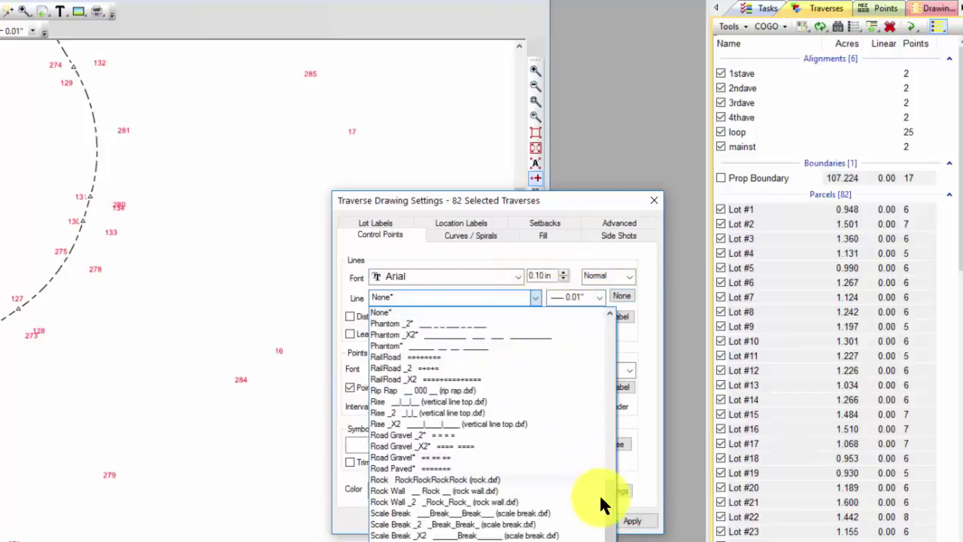
scroll(602, 530, down, 5)
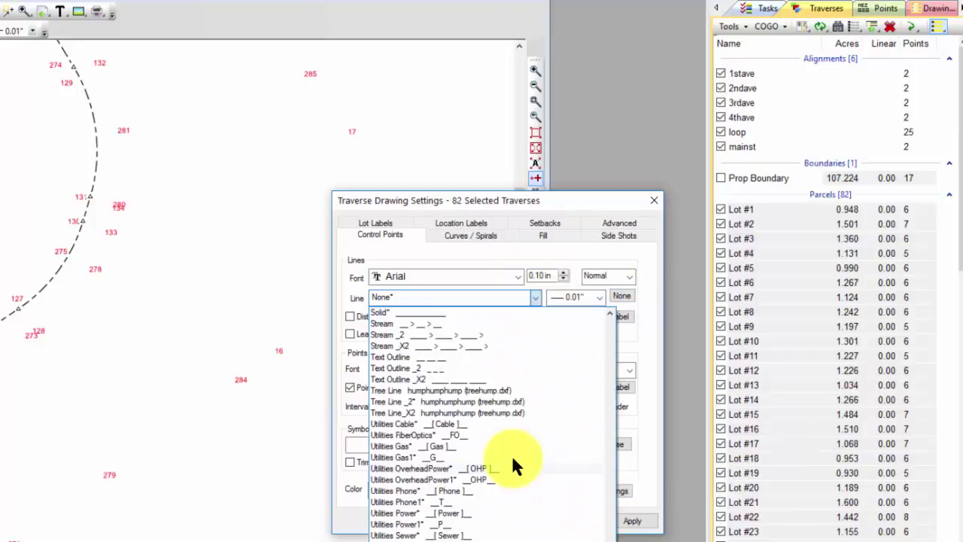
click(420, 313)
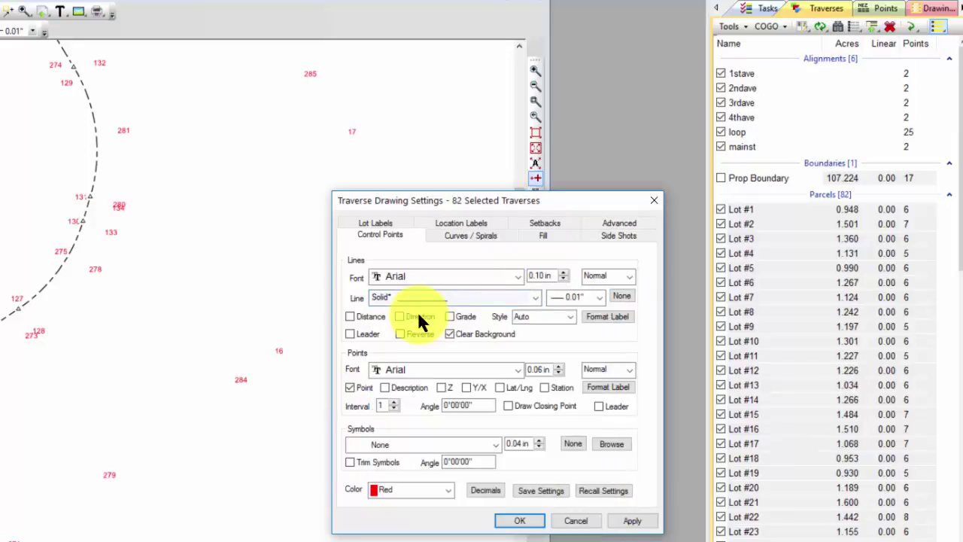
click(494, 442)
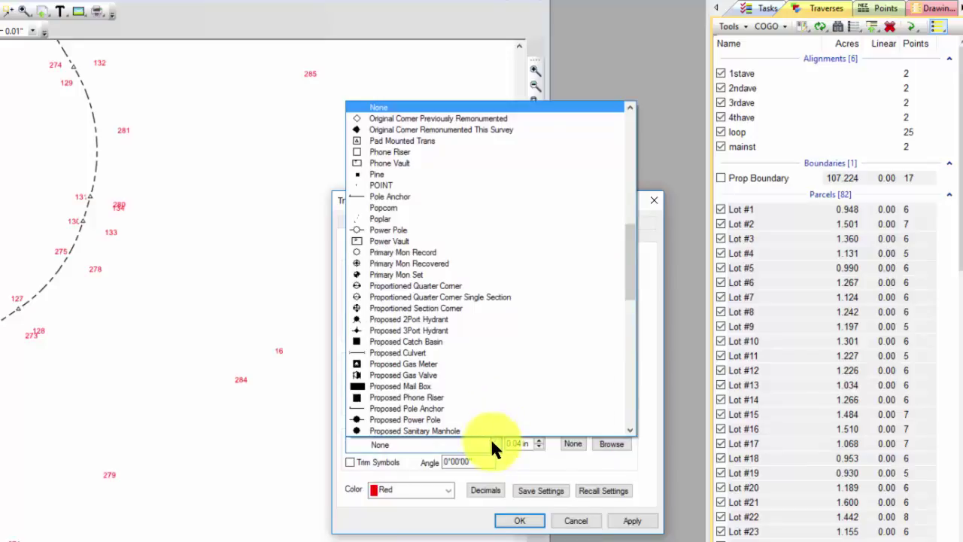
scroll(637, 260, down, 8)
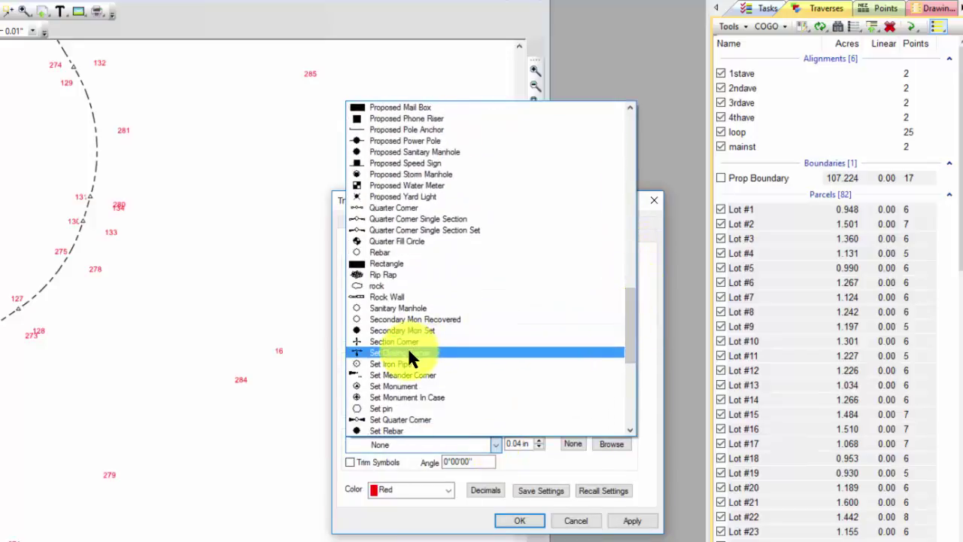
click(390, 425)
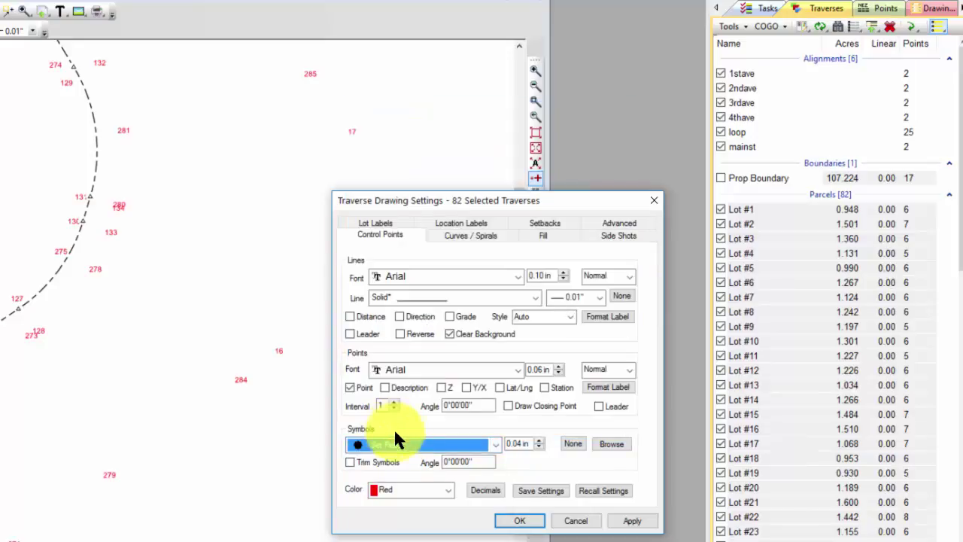
click(633, 521)
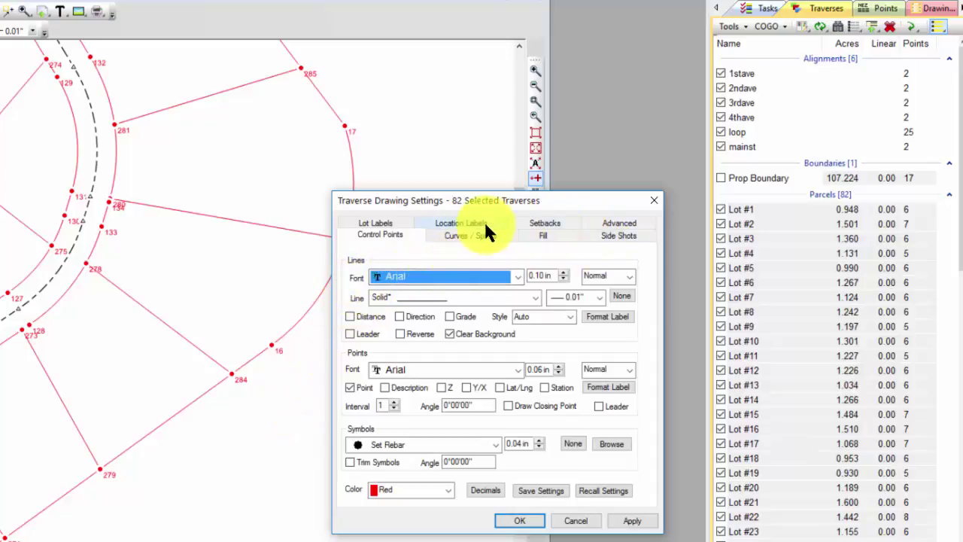
Step: On Lot Labels, show Name using last word only and area in Acres, apply, then OK
click(368, 222)
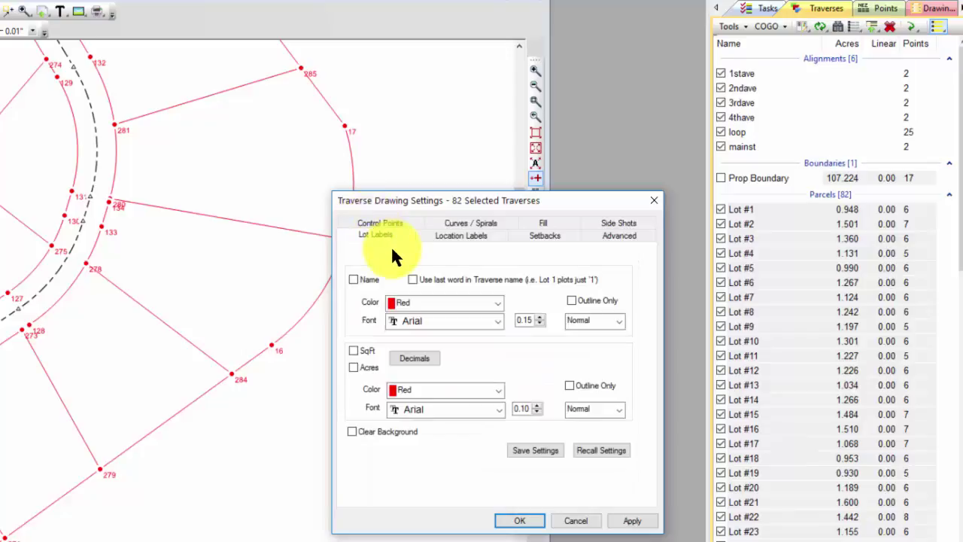
click(354, 280)
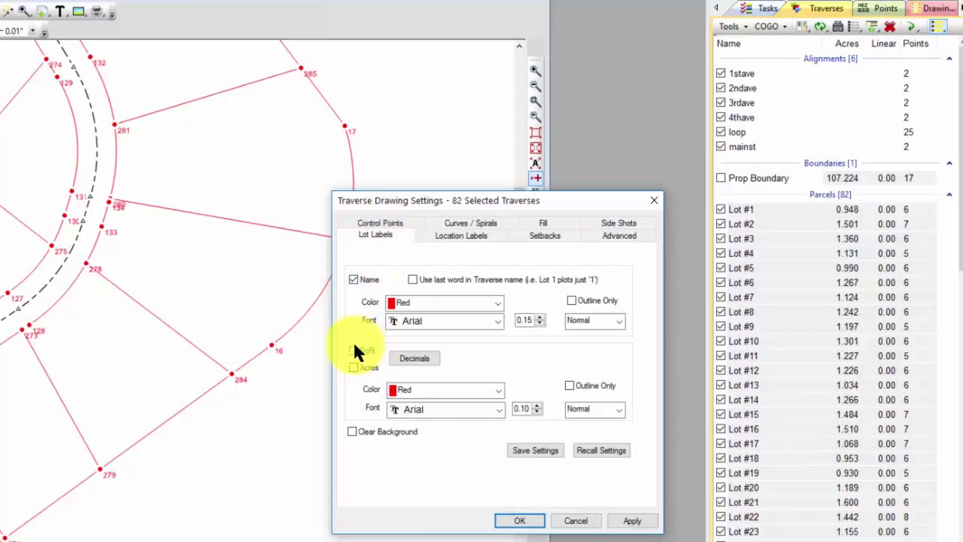
click(353, 350)
click(635, 520)
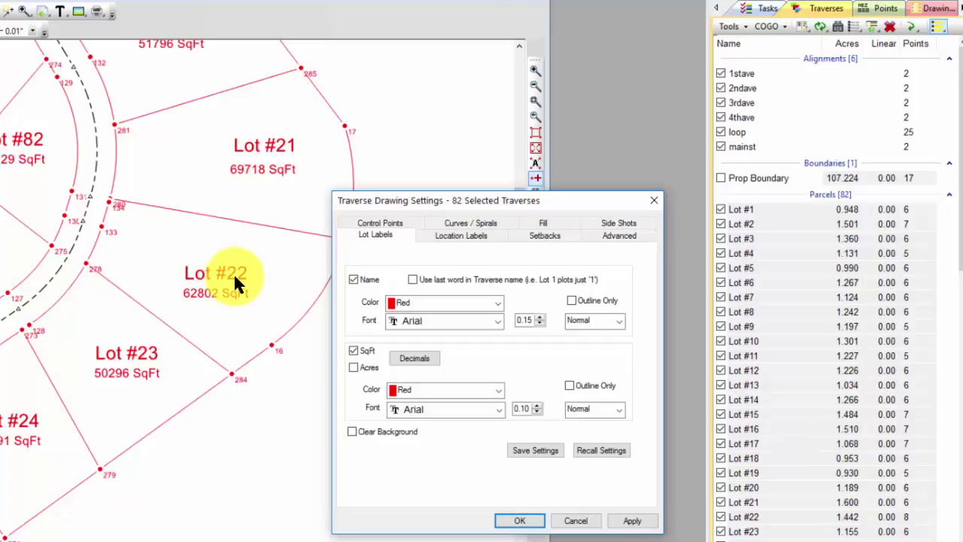
click(412, 279)
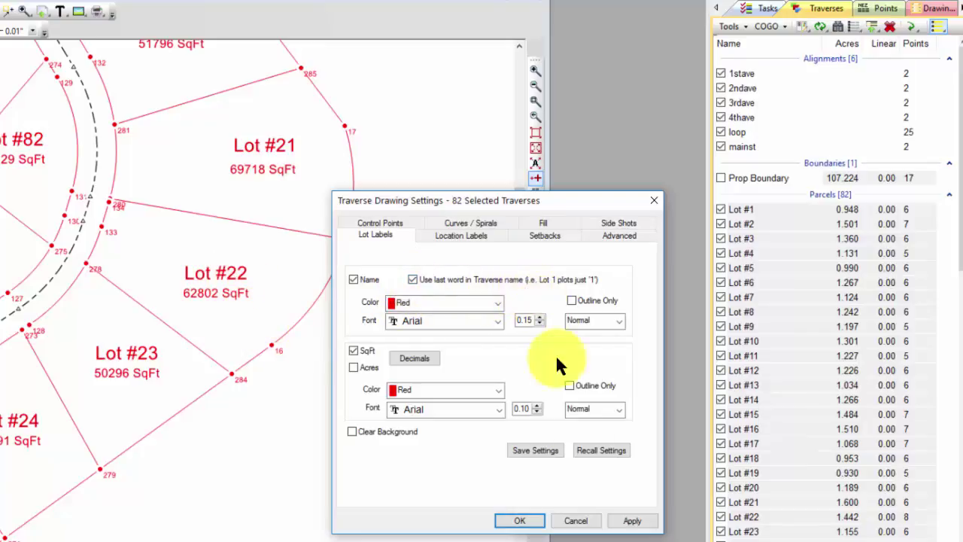
click(623, 520)
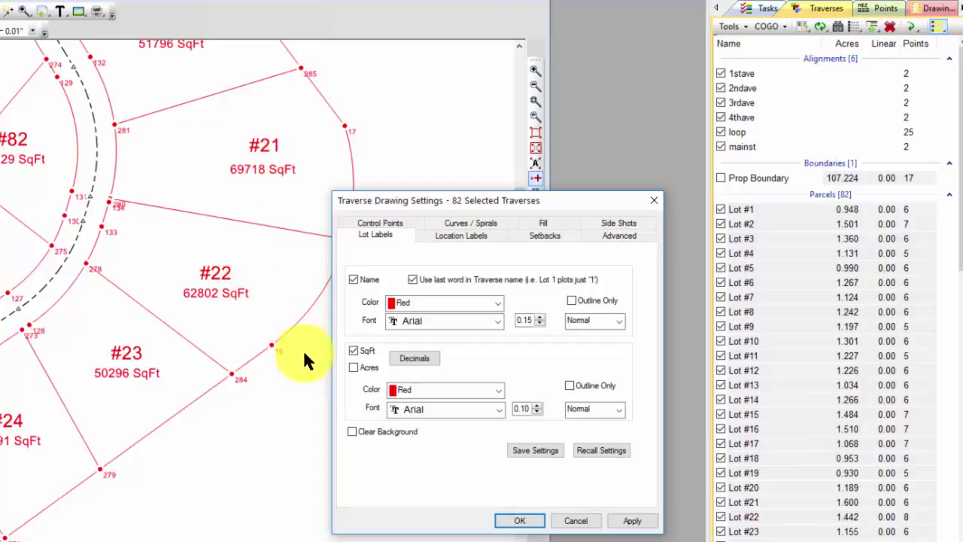
click(355, 367)
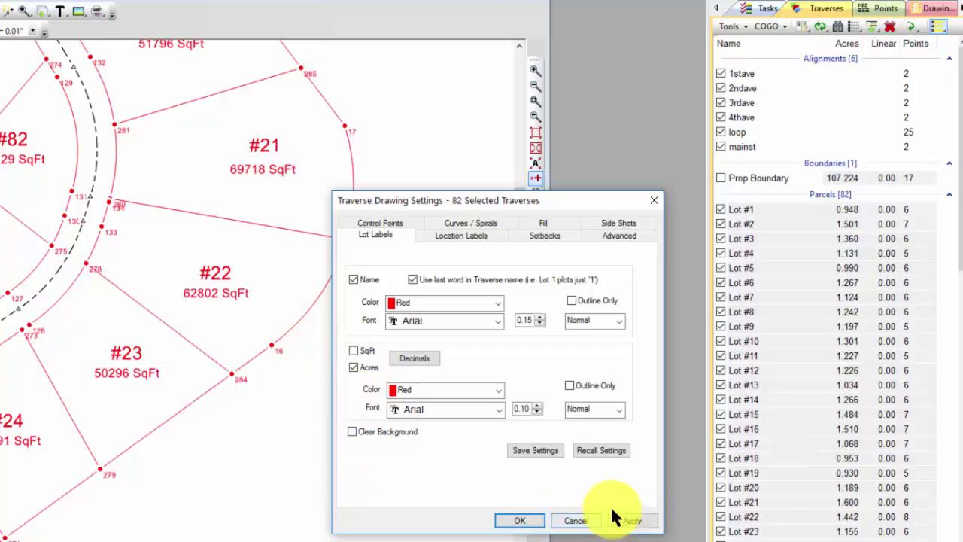
click(631, 521)
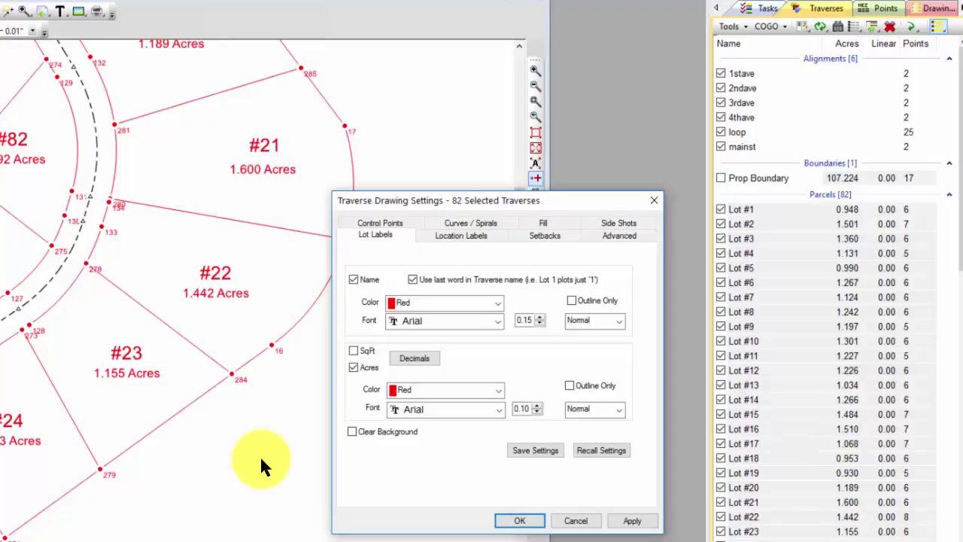
click(521, 521)
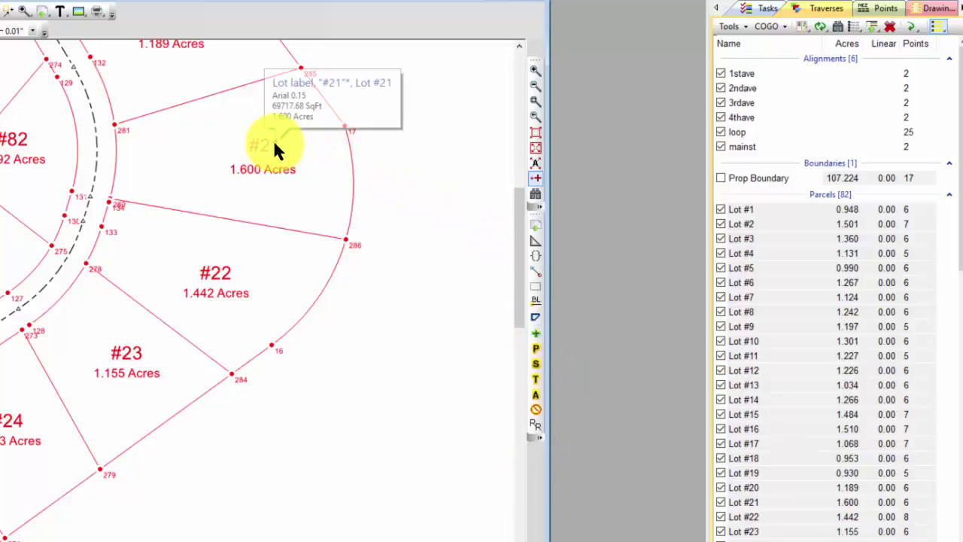
Step: Shift the #21 label left and set its font style to Bold
drag(275, 147, 229, 146)
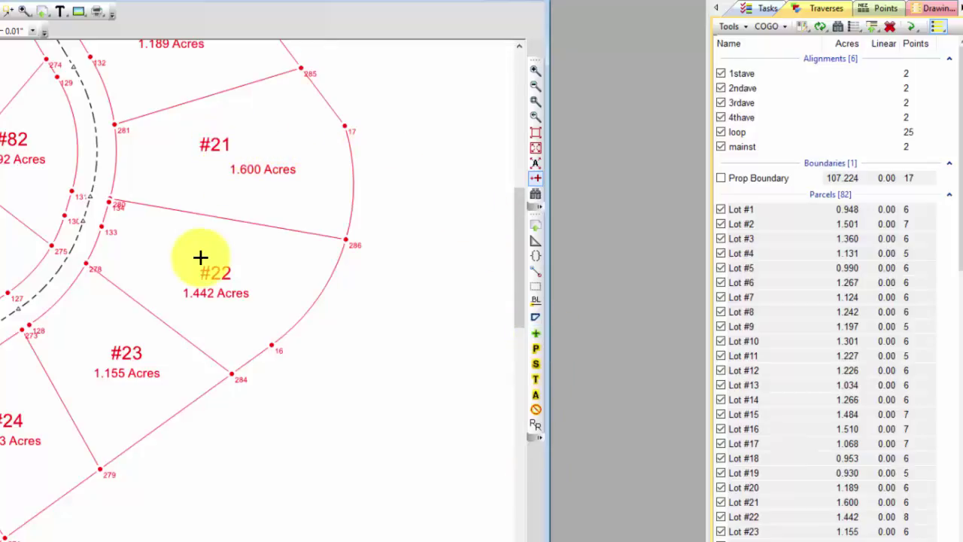
right_click(216, 147)
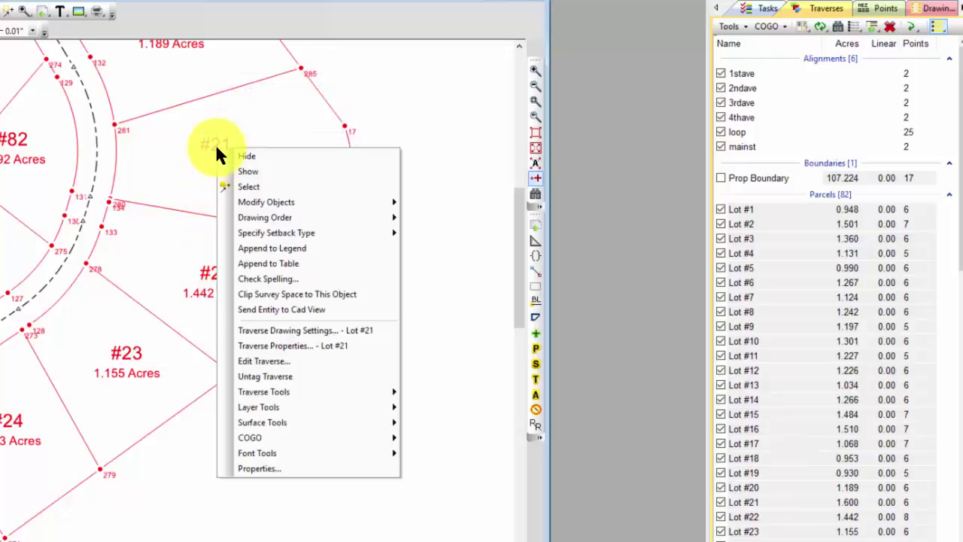
click(272, 466)
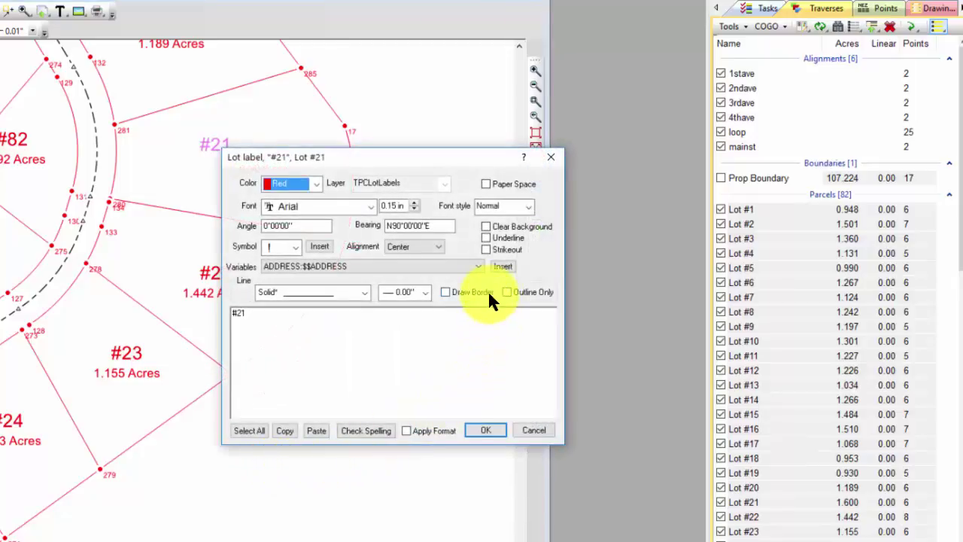
click(530, 206)
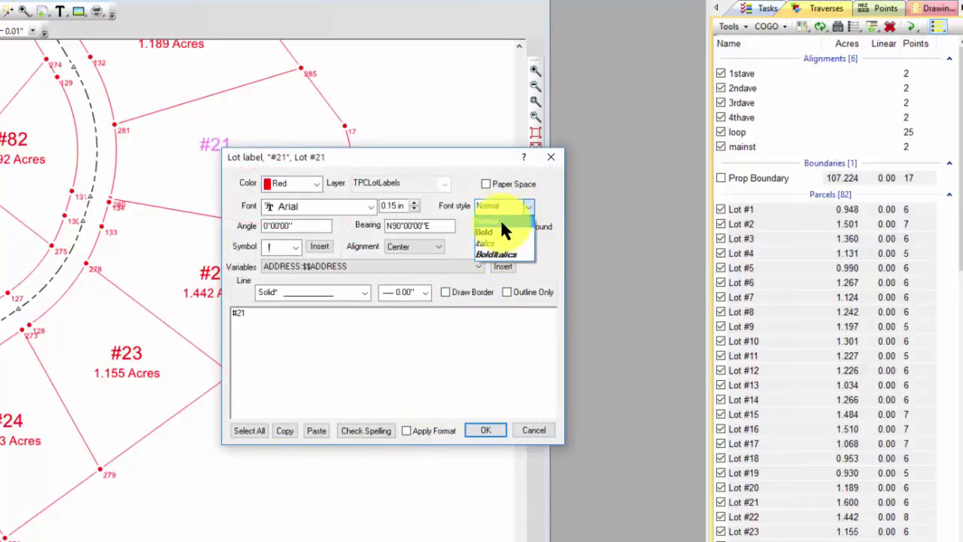
click(493, 225)
click(485, 430)
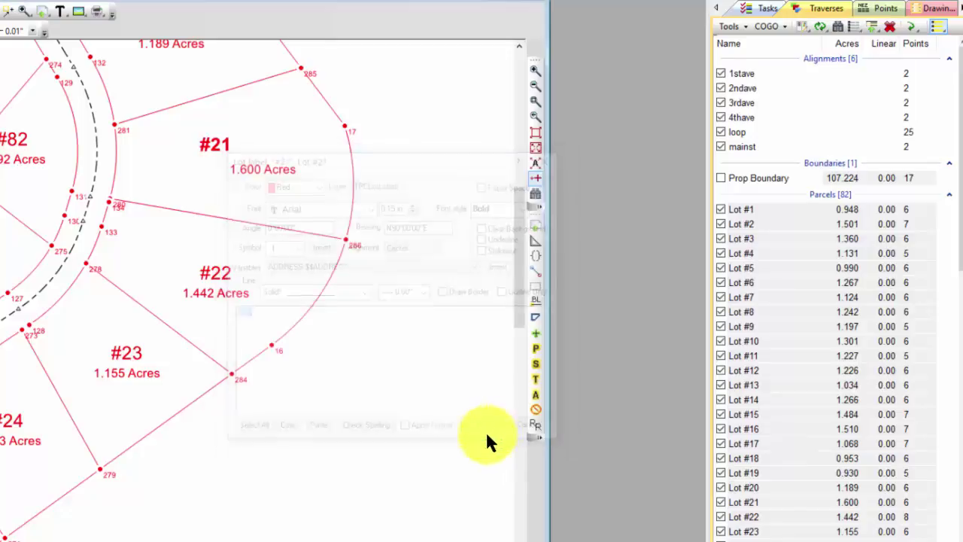
Step: Reopen the #21 label's Properties to check it, then close them
right_click(219, 147)
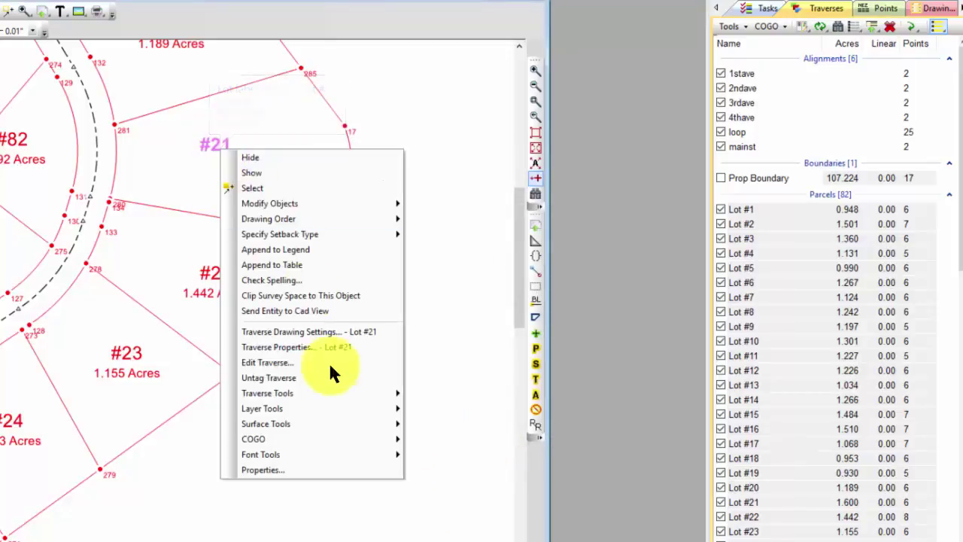
click(311, 466)
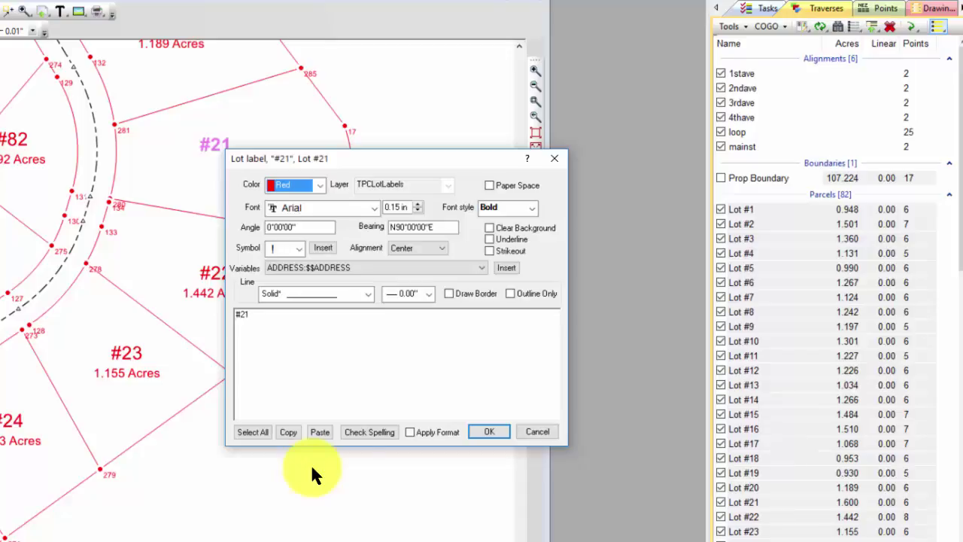
click(496, 433)
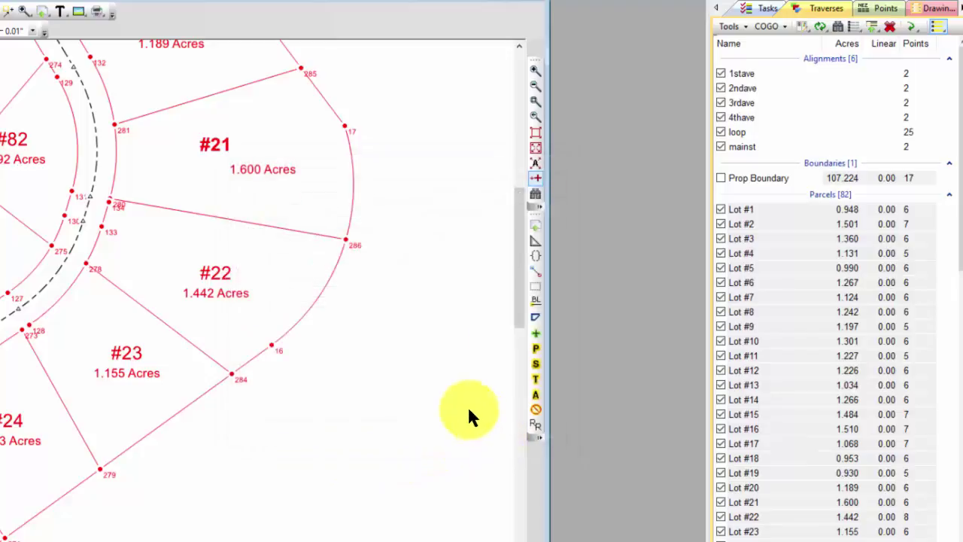
Step: Reset modified attributes on Lot #21's name label and its 1.600 Acres label
right_click(218, 143)
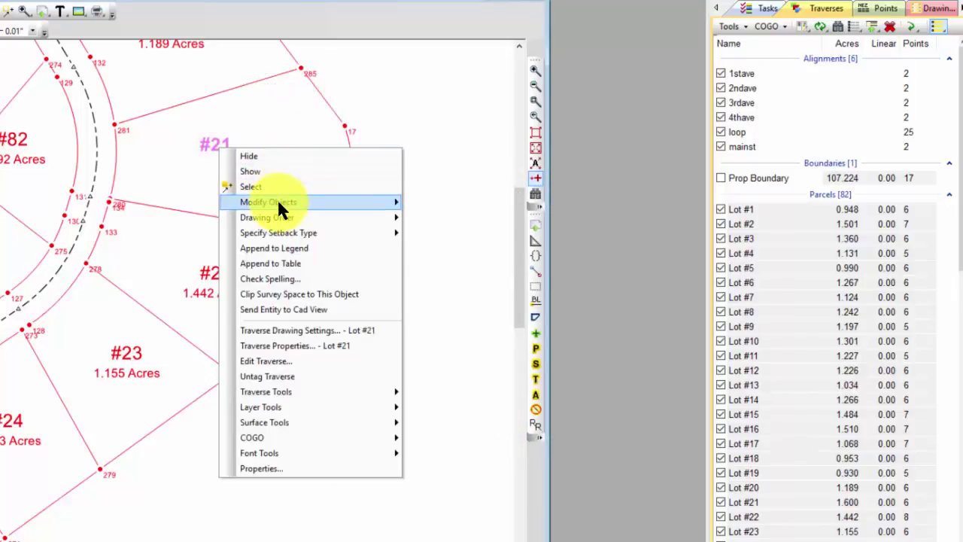
mouse_move(277, 199)
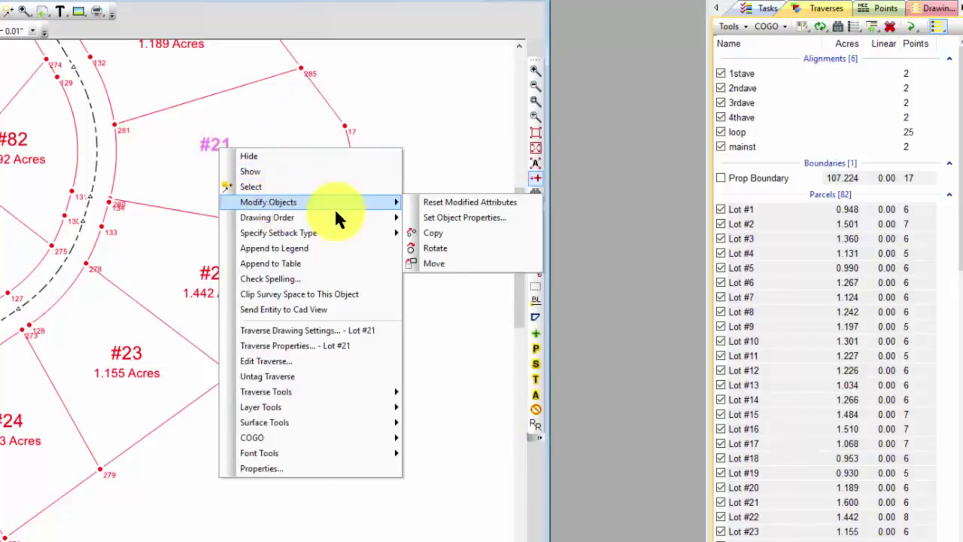
click(445, 202)
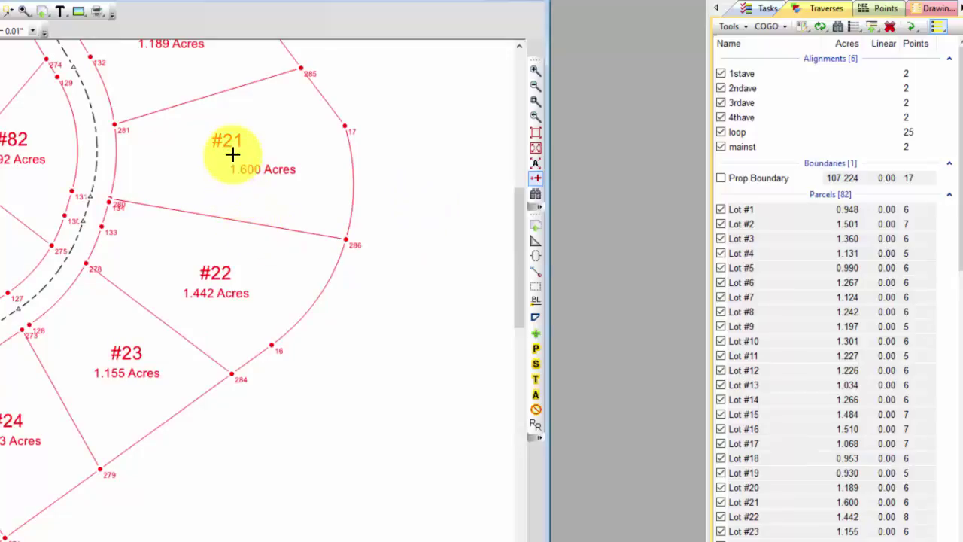
right_click(274, 172)
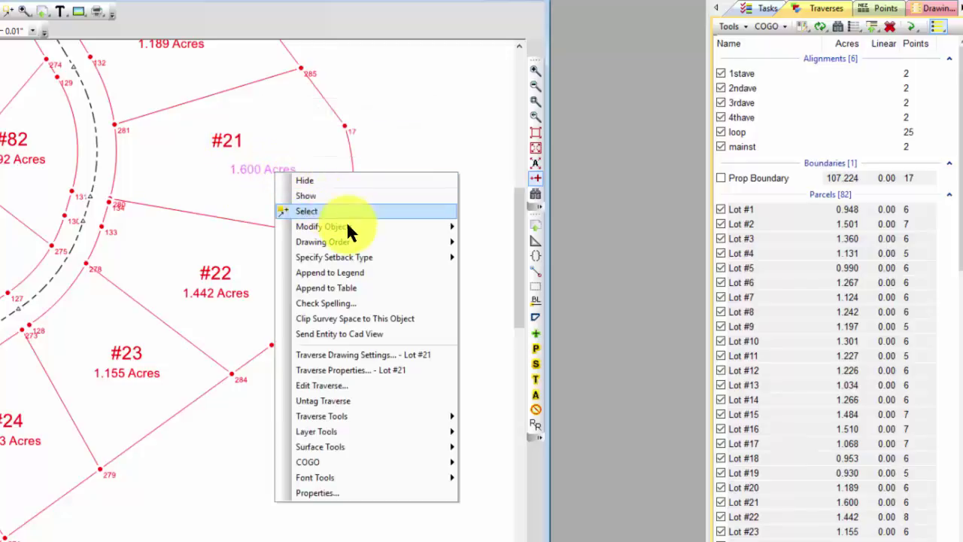
mouse_move(362, 225)
click(526, 227)
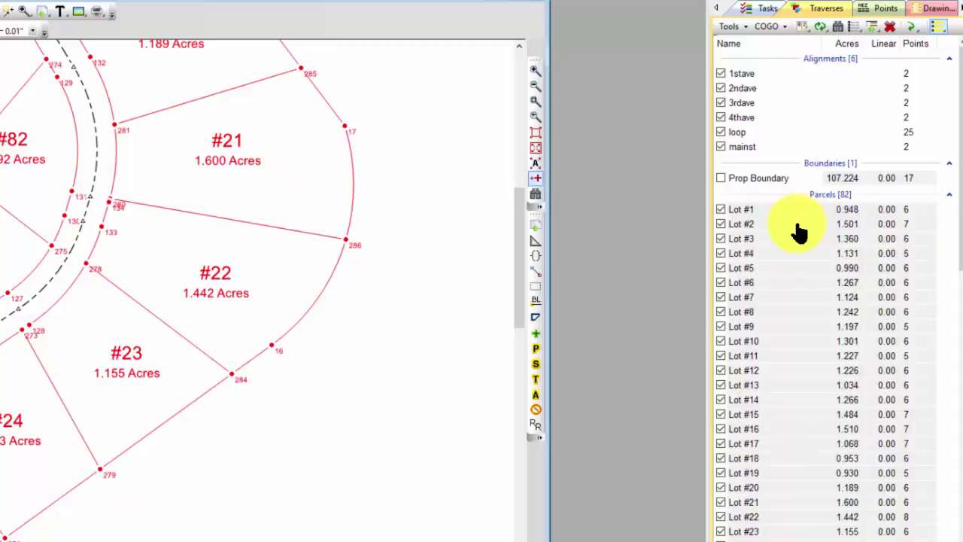
Step: Enable Distance labels under Lines on the Control Points tab for all 82 parcels and apply
key(ctrl+a)
right_click(799, 230)
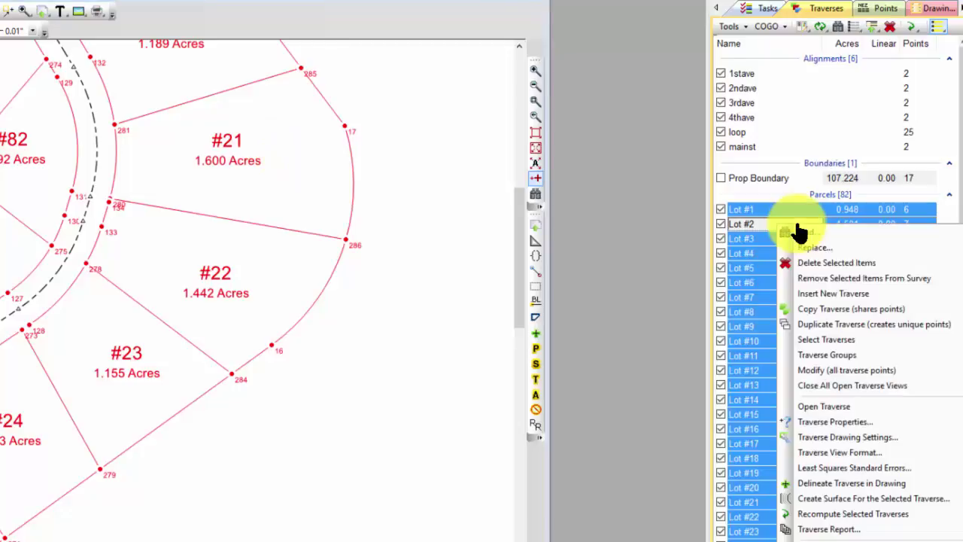
click(850, 437)
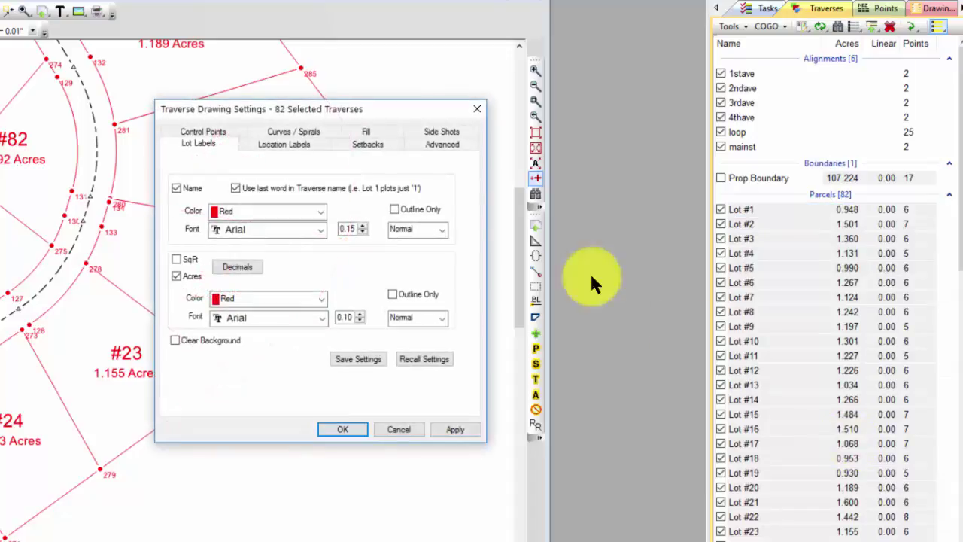
mouse_move(367, 111)
mouse_down()
mouse_move(537, 245)
mouse_move(559, 250)
mouse_up()
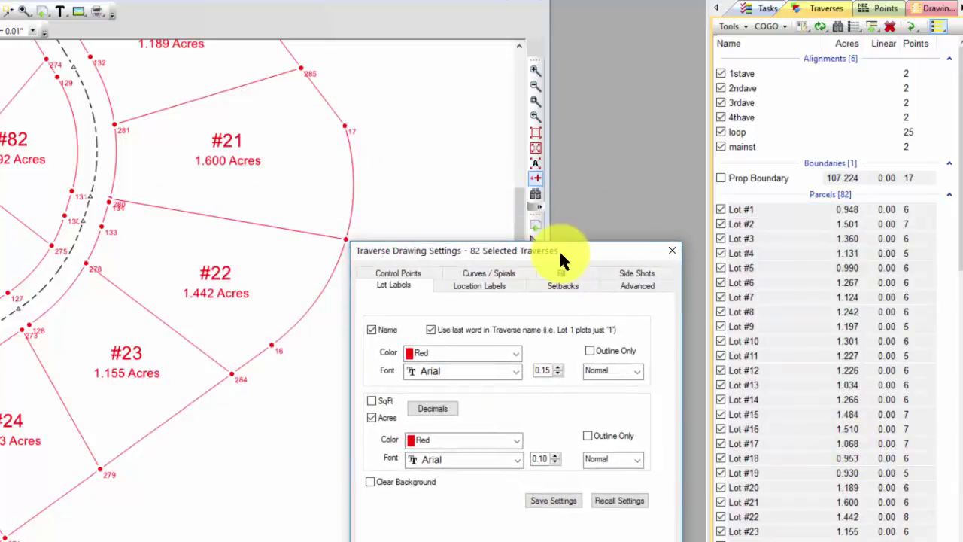
click(496, 273)
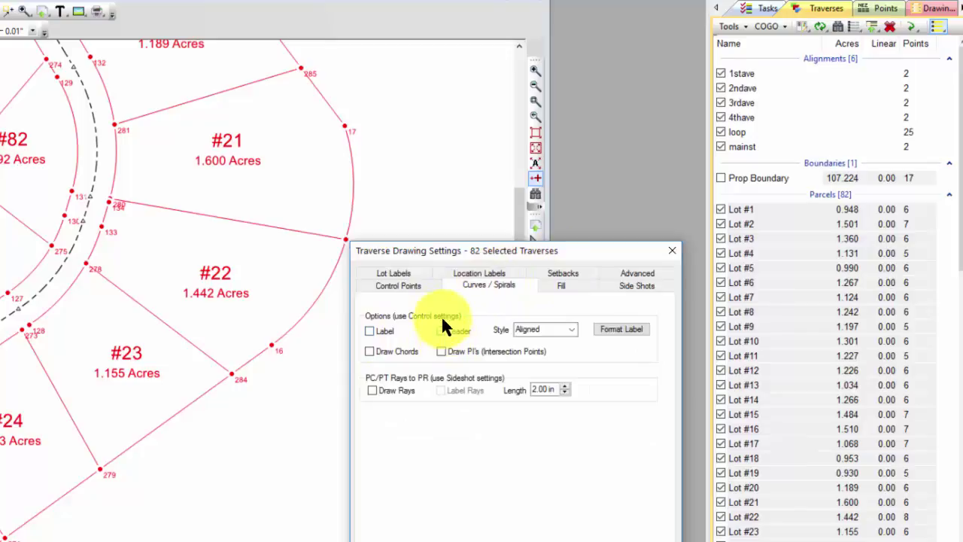
click(409, 285)
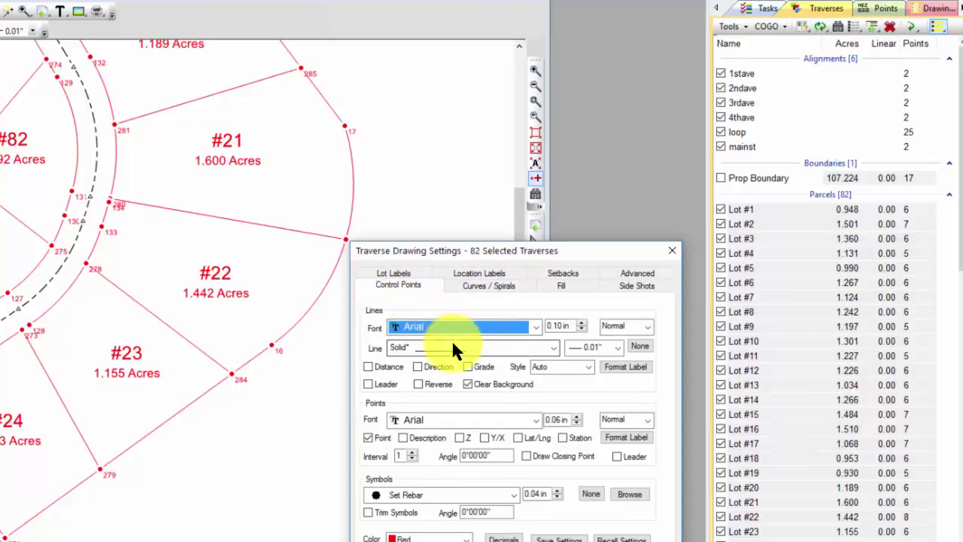
click(368, 366)
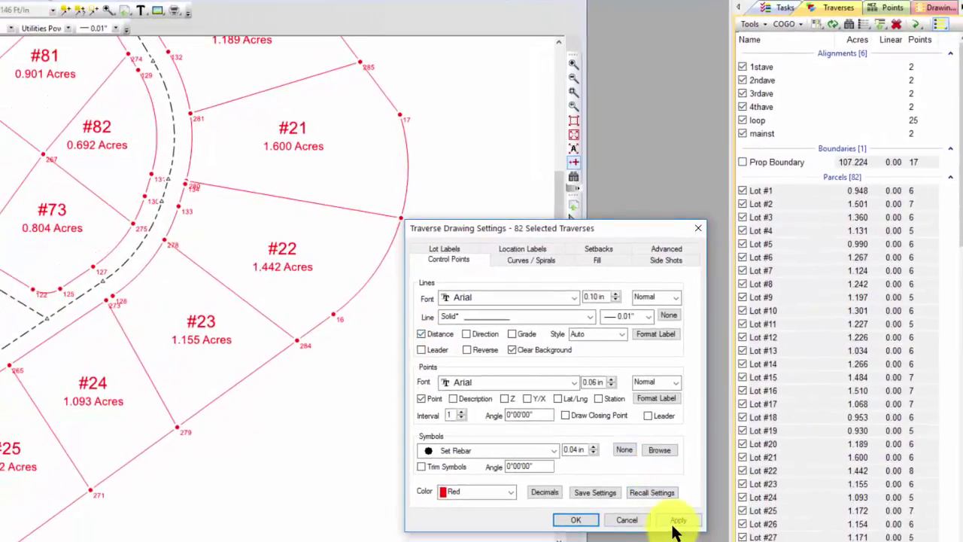
click(675, 520)
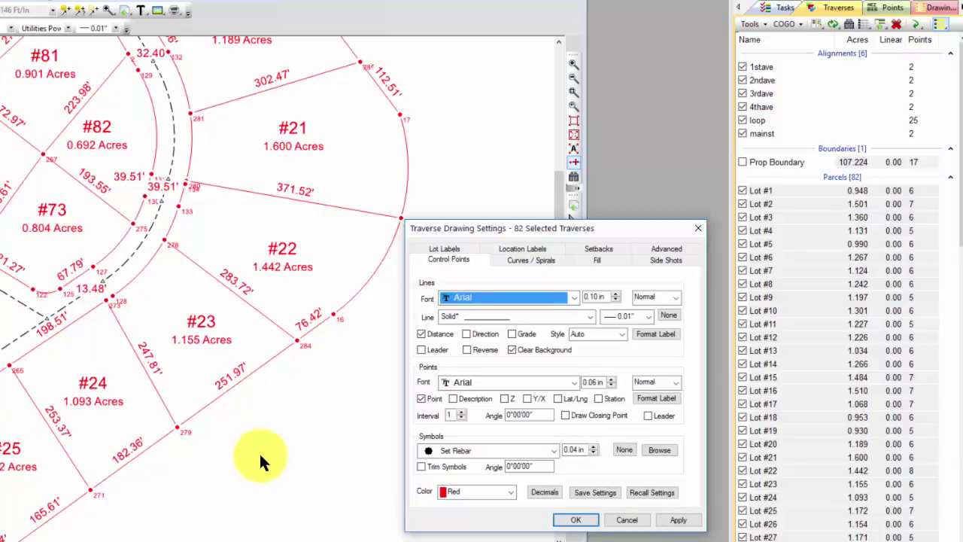
Step: Lower the Lines label font size to 0.08 in and apply
click(615, 298)
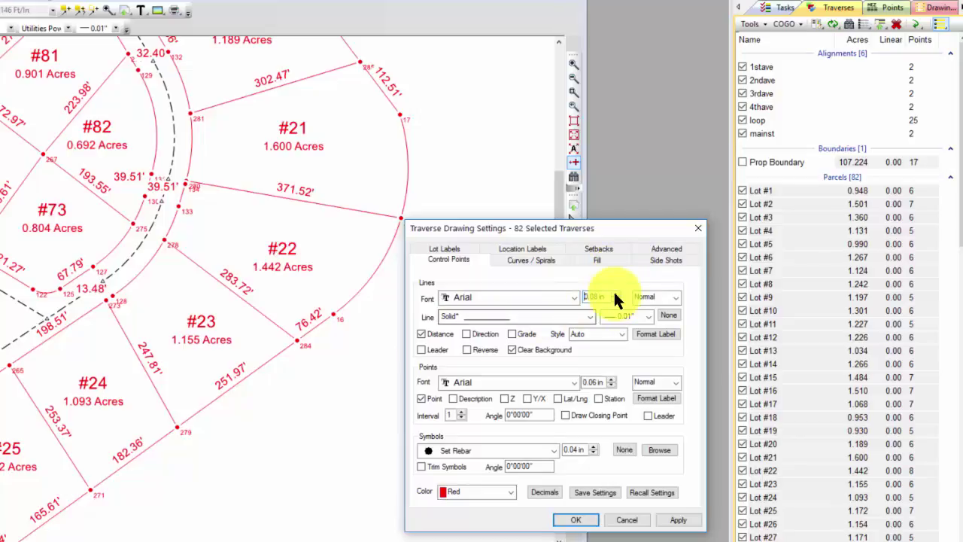
click(677, 521)
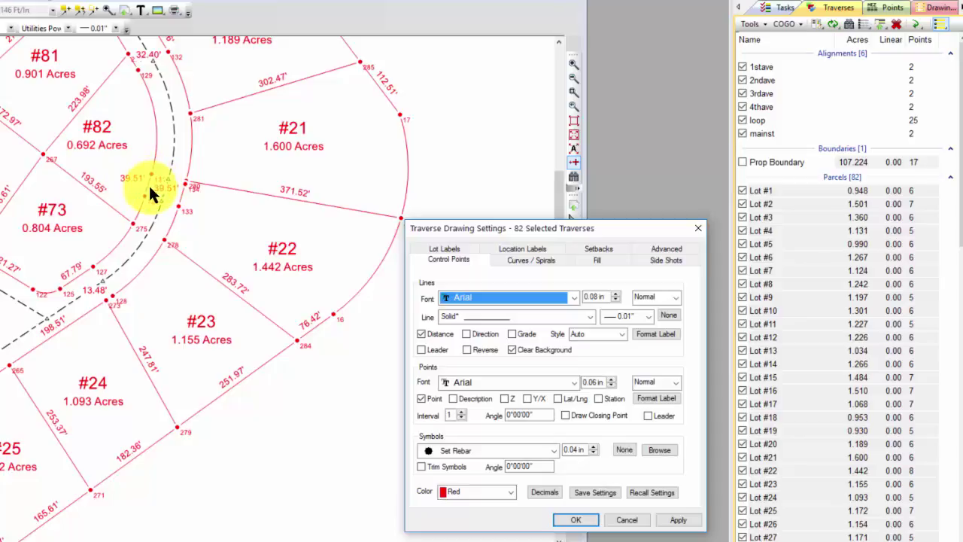
Step: Set the Lines label Style to Aligned and apply
click(621, 334)
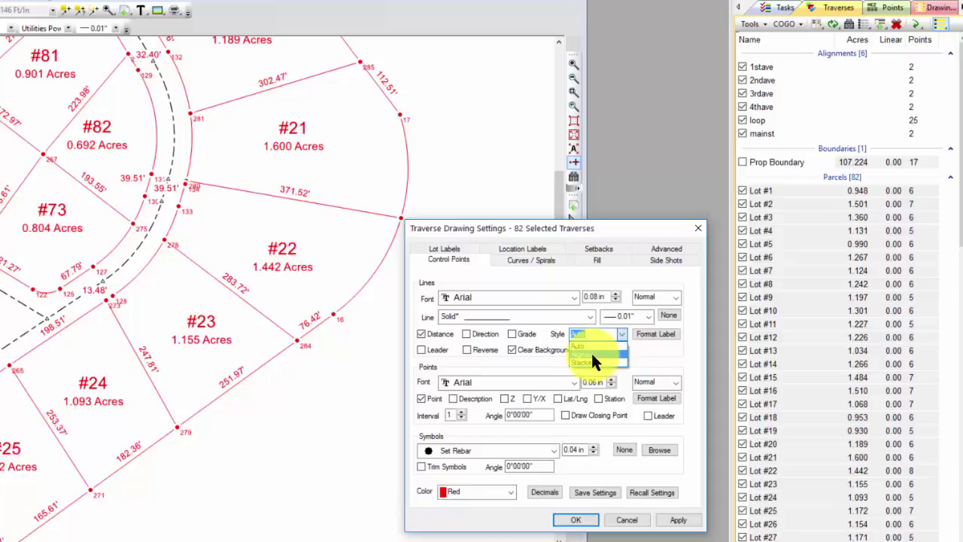
click(592, 357)
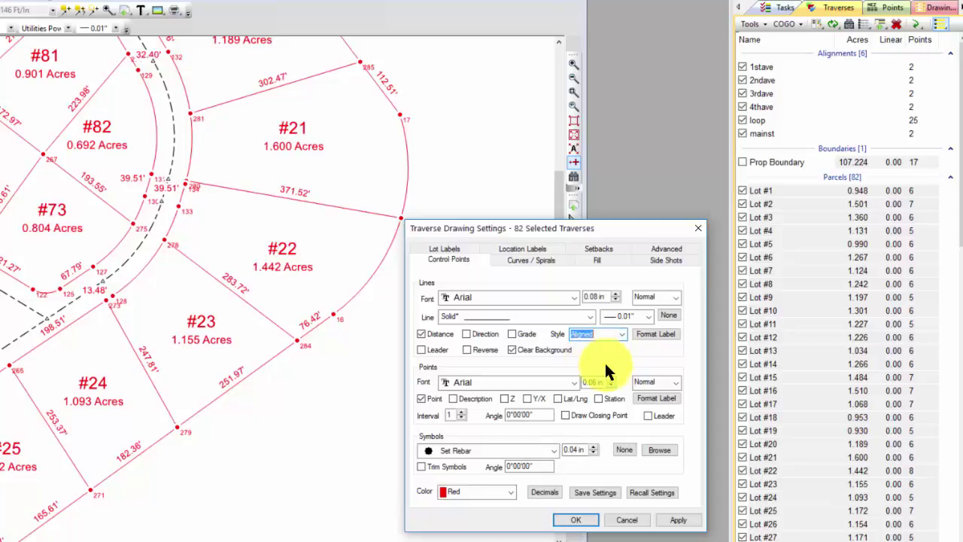
click(675, 522)
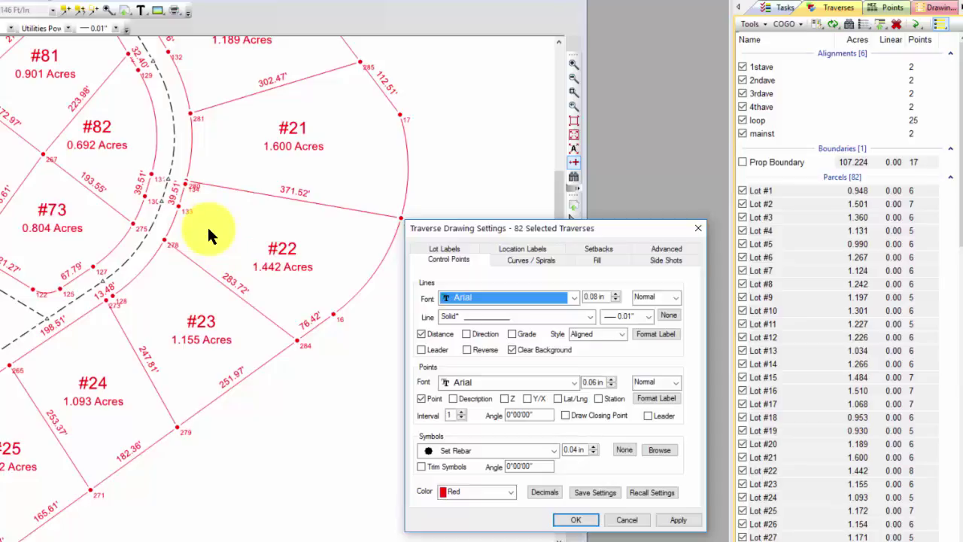
Step: Set the setback lines to gray Phantom _2" style and apply them to all lots
click(607, 257)
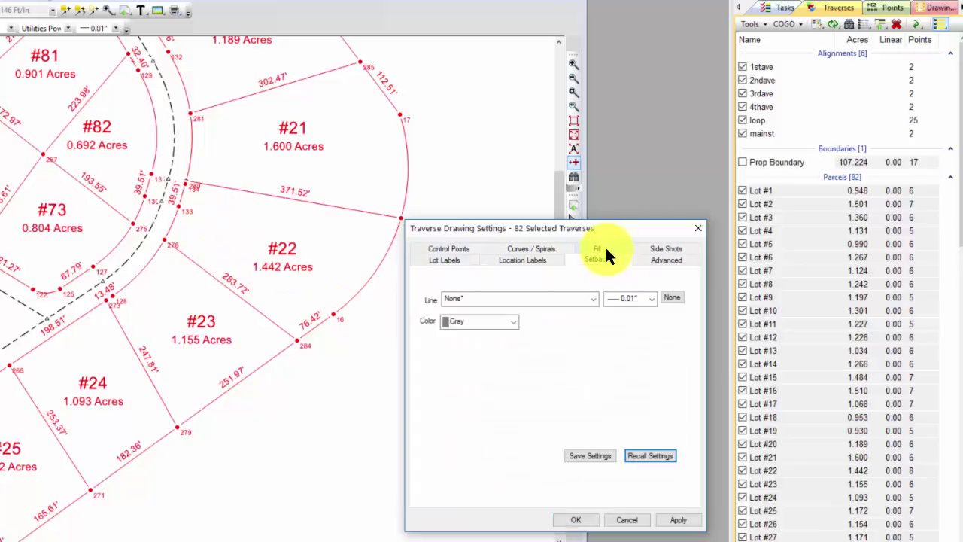
click(592, 299)
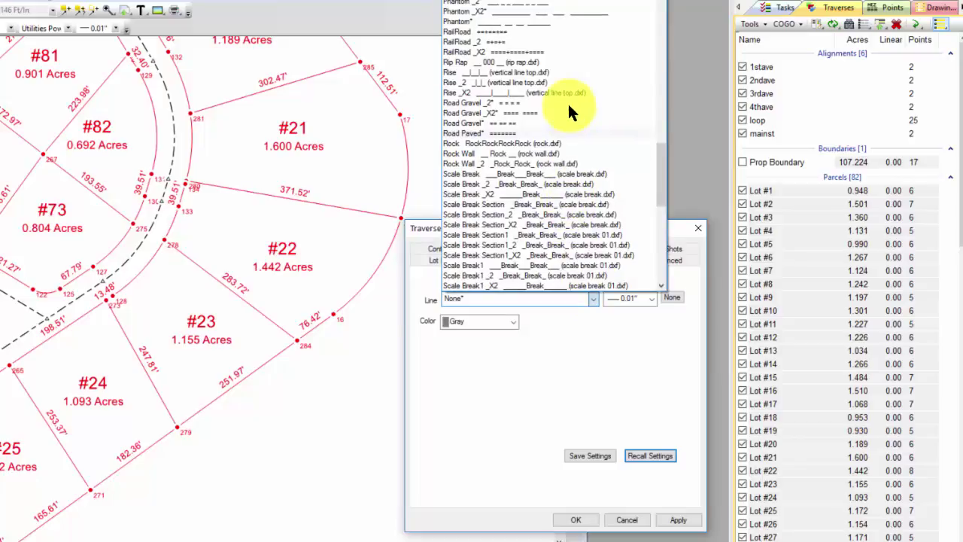
key(Escape)
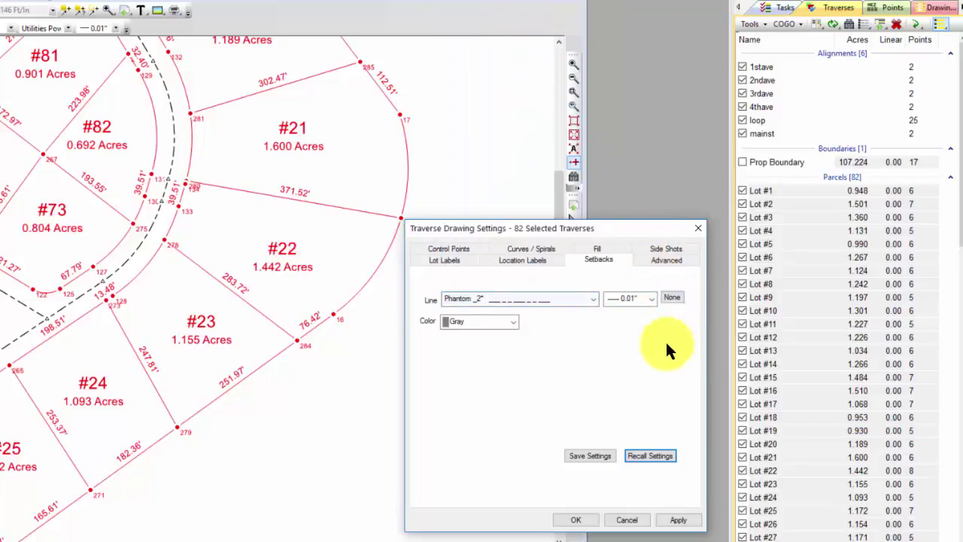
click(673, 519)
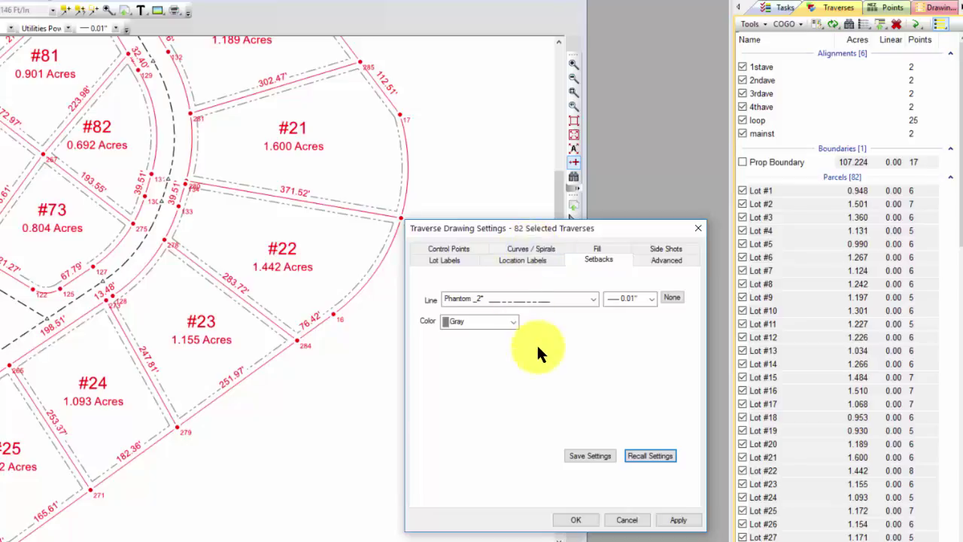
Step: Close Traverse Drawing Settings with OK and zoom extents to show the whole subdivision plat
click(584, 522)
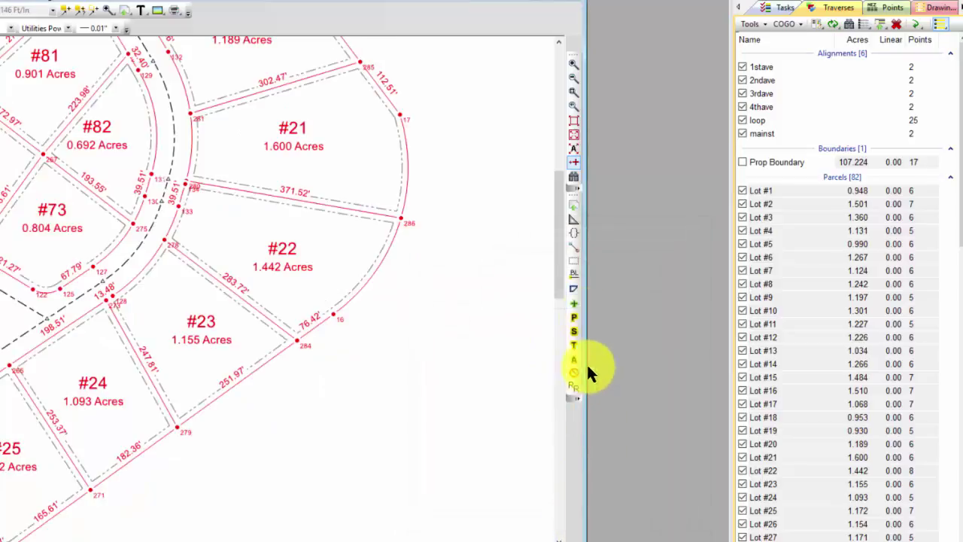
click(574, 134)
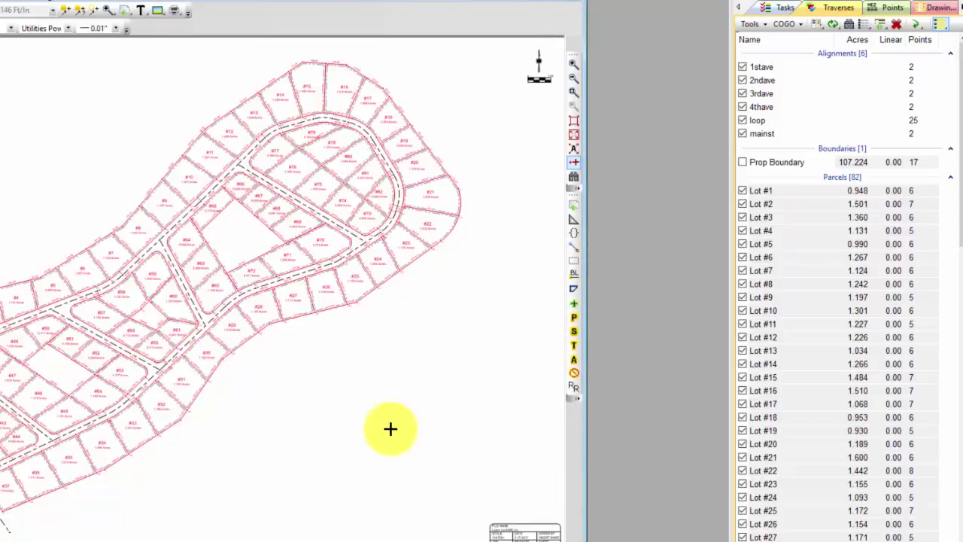